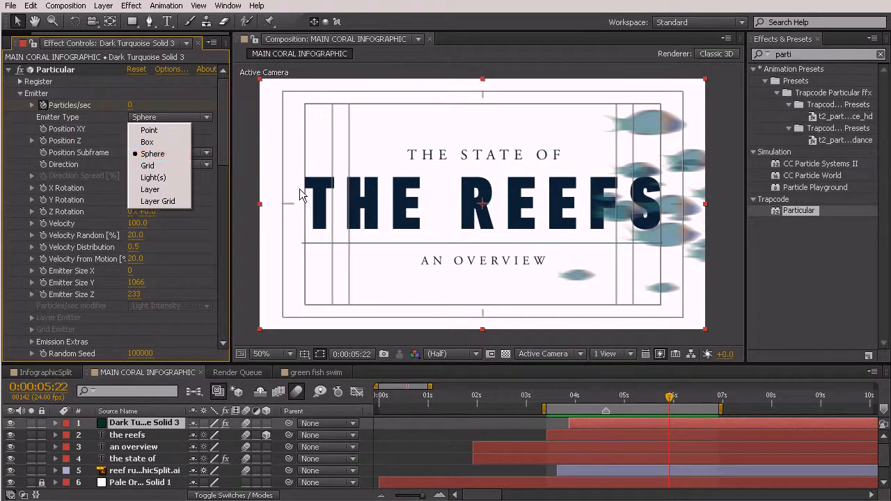
Preview the fish school swimming across the title between 0:00:04:00 and 0:00:05:14
left_click_drag(634, 394, 574, 395)
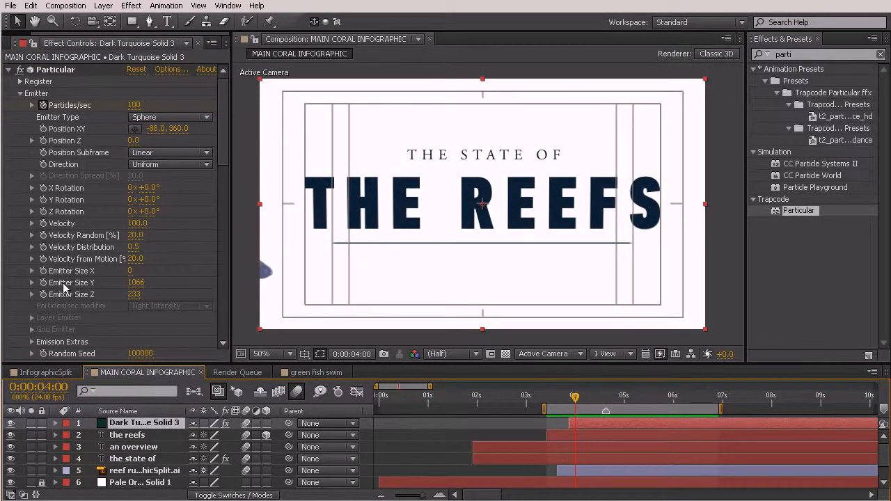
key("space")
key("space")
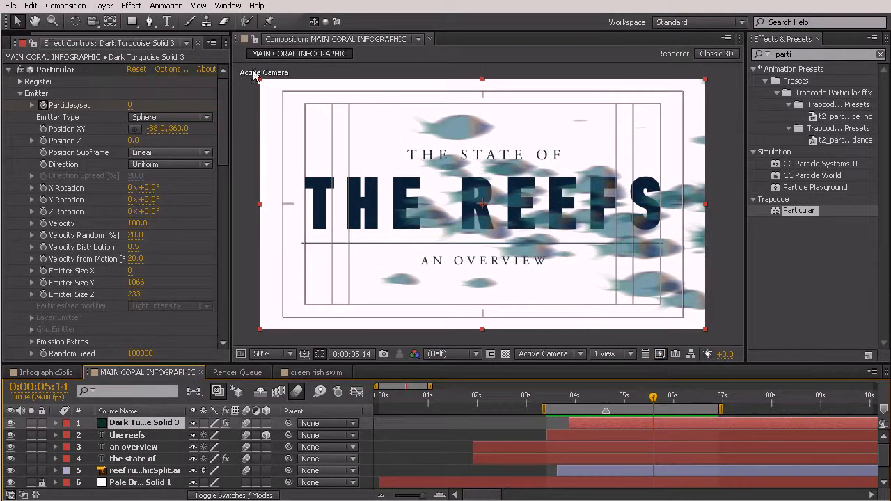
left_click(618, 396)
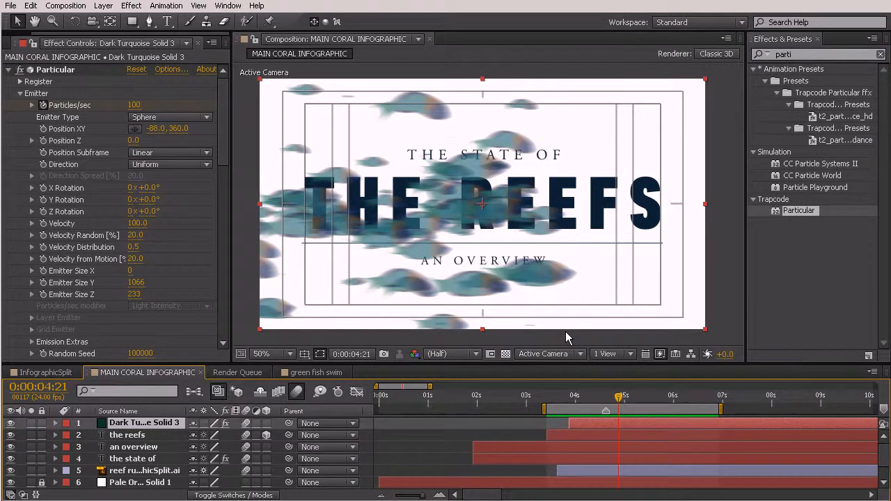
left_click_drag(622, 402, 645, 409)
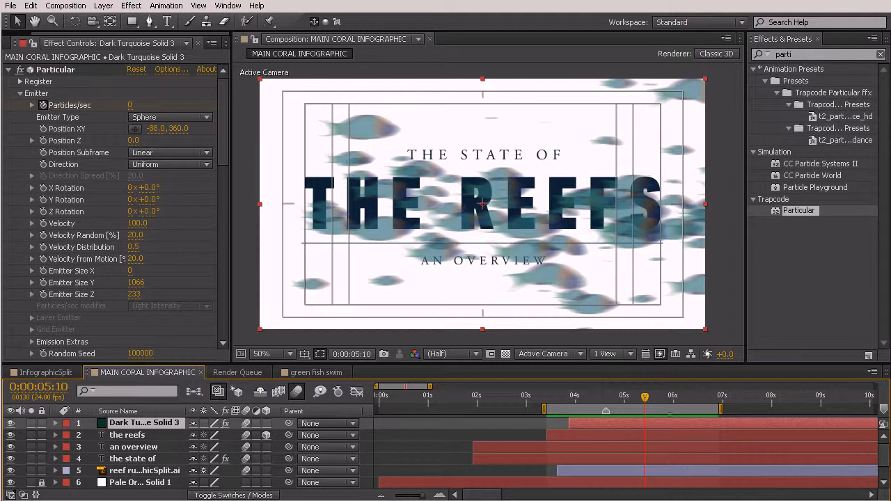
left_click_drag(646, 405, 648, 406)
Move the first green fish swim.avi layer up the stack to directly beneath Dark Turquoise Solid 3
scroll(110, 447, "down", 1)
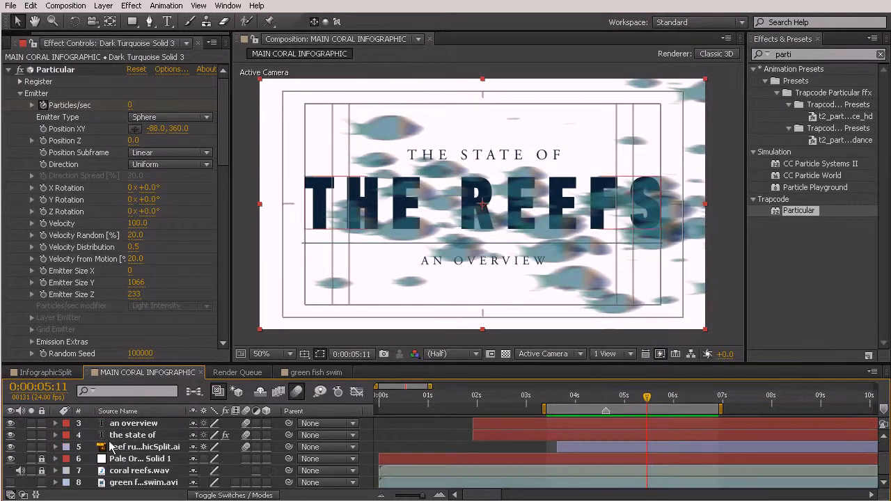
left_click(135, 483)
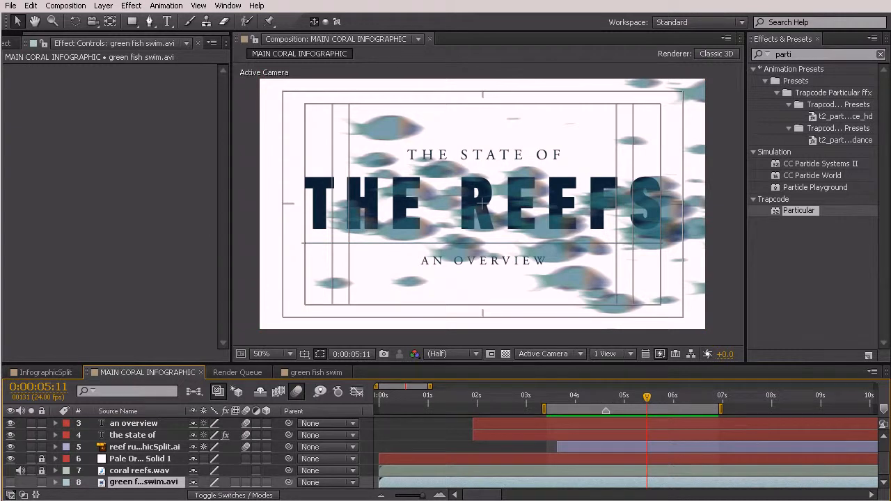
scroll(137, 485, "down", 1)
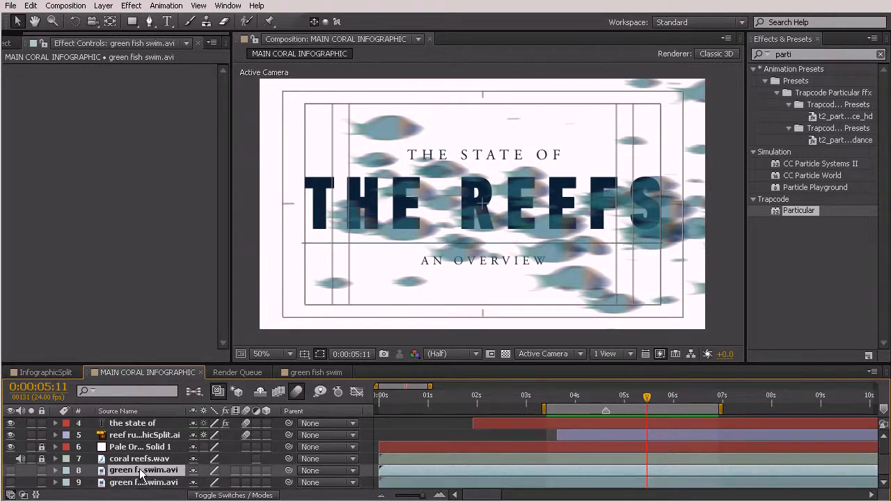
scroll(138, 446, "up", 3)
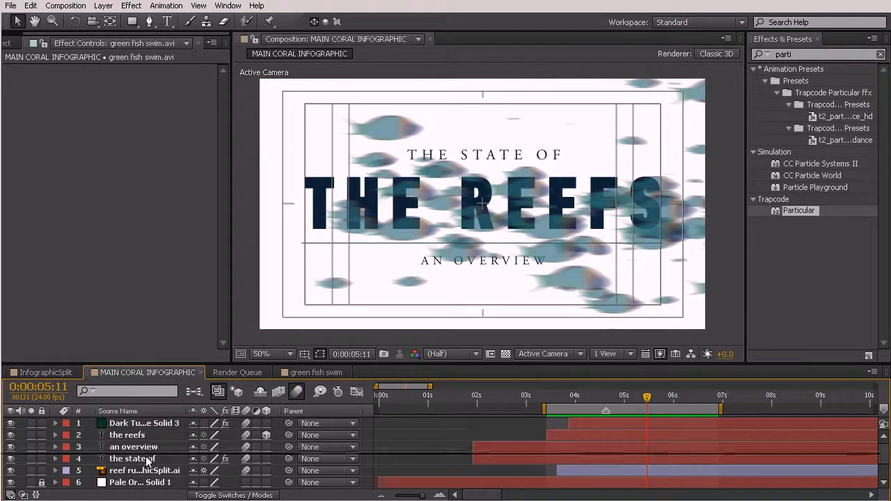
left_click_drag(144, 428, 144, 429)
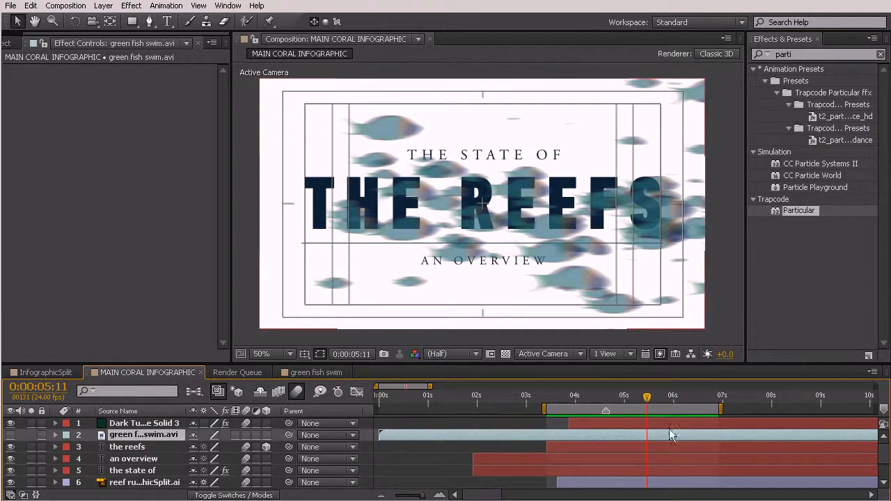
Shift the green fish swim.avi layer to start at 0:00:05:16 and make it visible
left_click_drag(647, 396, 657, 398)
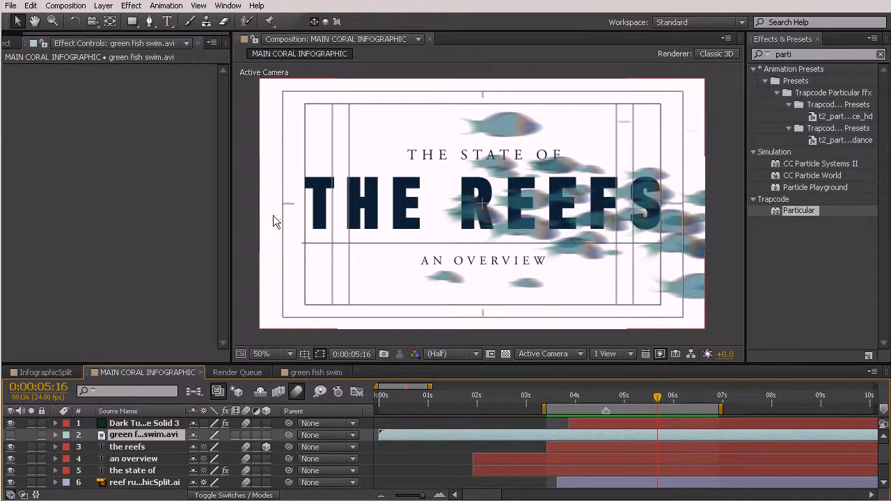
left_click_drag(397, 434, 524, 439)
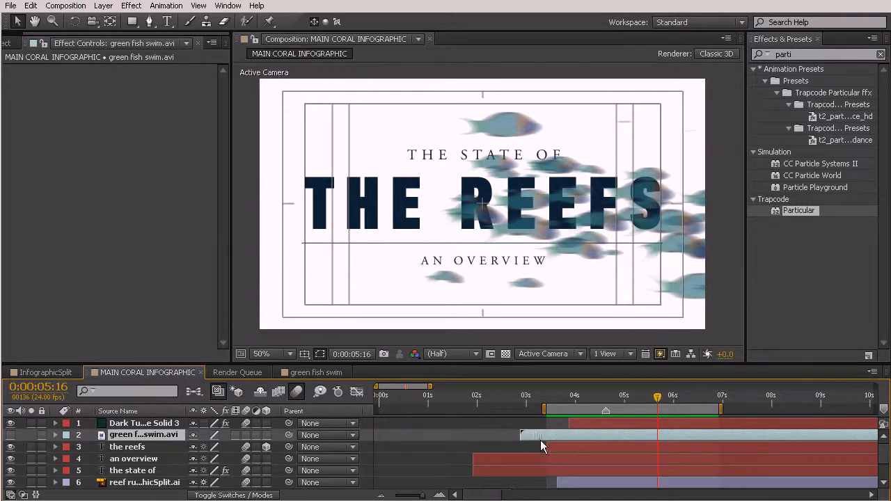
left_click_drag(670, 436, 672, 435)
scroll(511, 333, "down", 2)
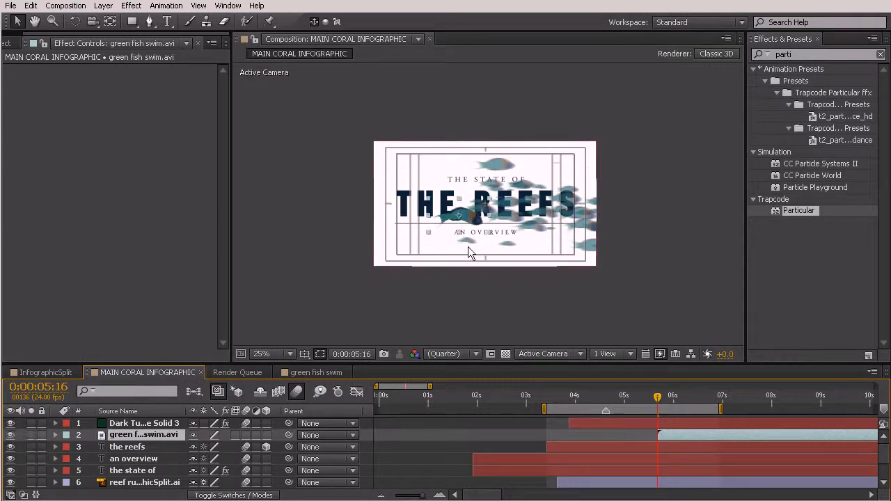
scroll(462, 248, "up", 2)
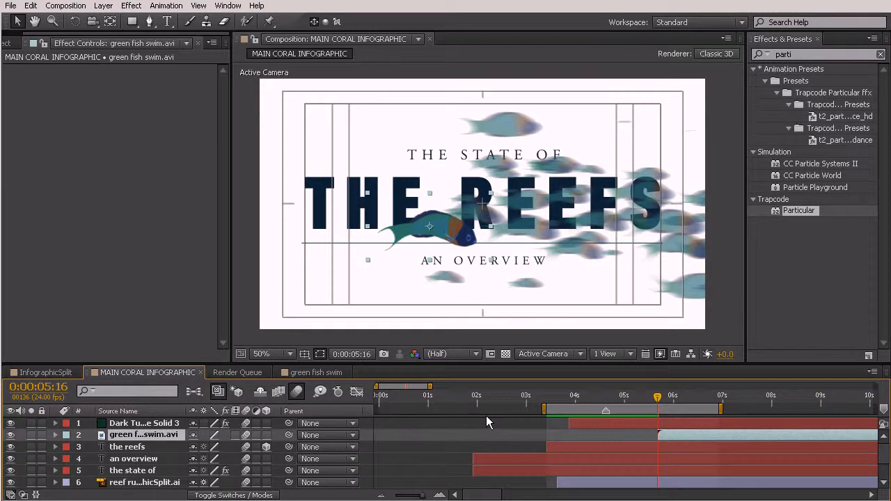
Place the green fish off-canvas left of the title at position -200, 370 and set a Position keyframe at 0:00:05:16
key("p")
left_click_drag(465, 239, 229, 217)
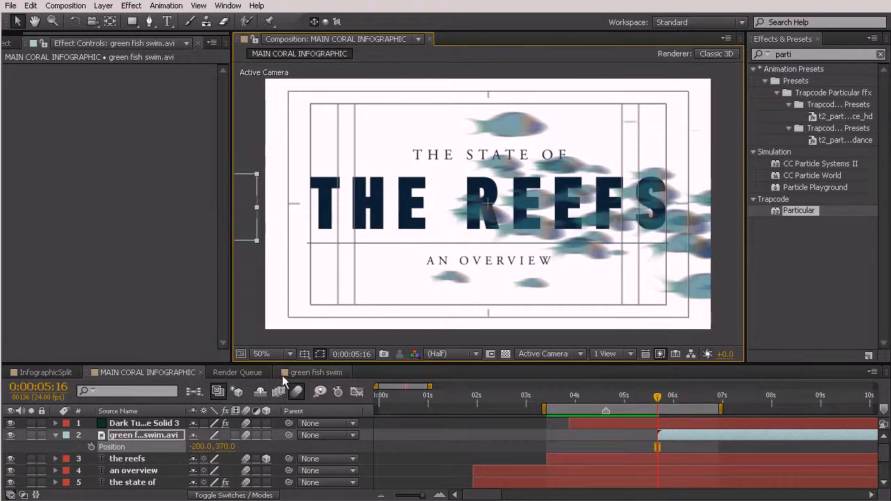
left_click(91, 447)
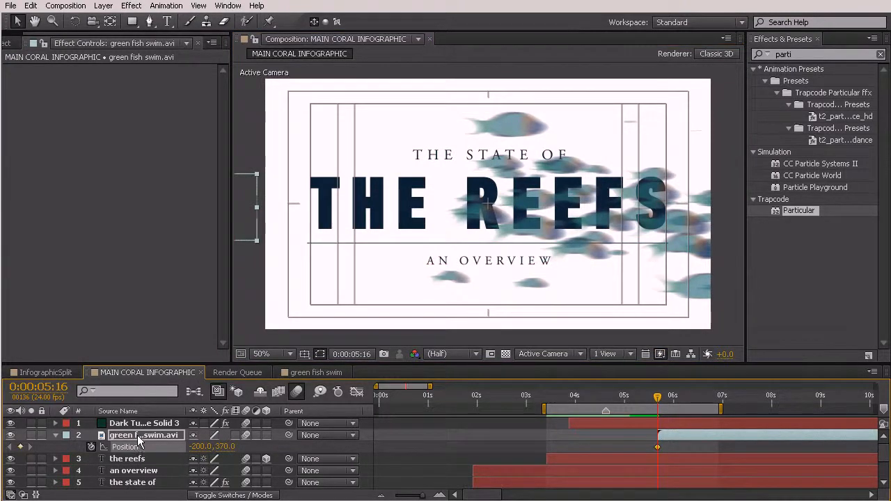
Scale the green fish to 62% and move its off-canvas starting position to -130, 370
left_click(152, 471)
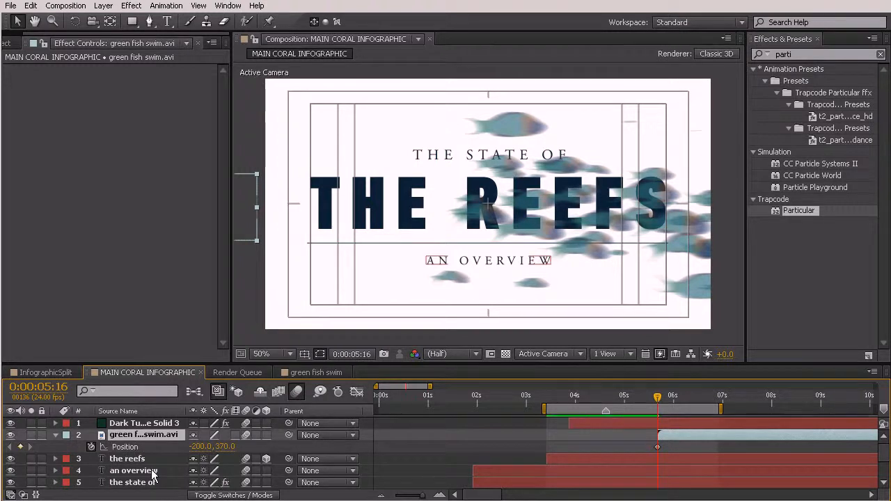
key("s")
left_click_drag(210, 448, 184, 446)
key("space")
left_click_drag(287, 237, 394, 235)
mouse_move(341, 216)
left_mouse_down()
mouse_move(367, 216)
mouse_move(346, 217)
left_mouse_up()
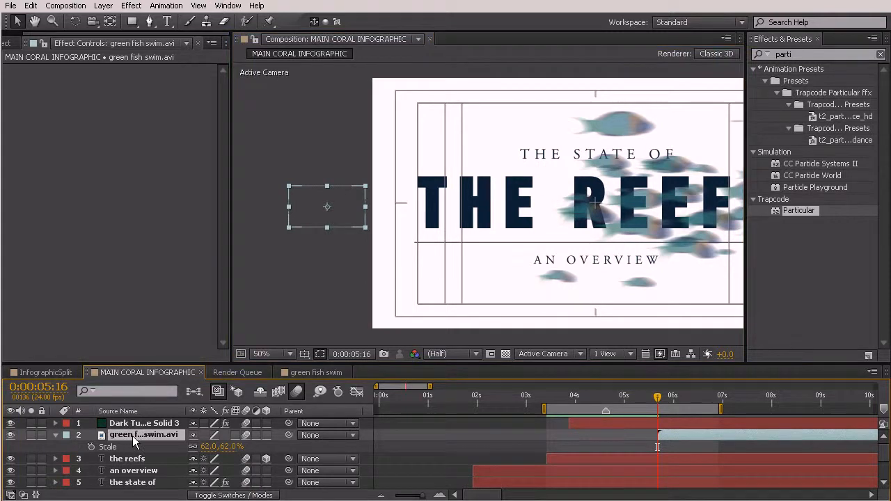
Extend the work area to about 8.5 seconds and keyframe the fish at 0:00:06:12 beyond the canvas's right edge, position 1430, 386
key("p")
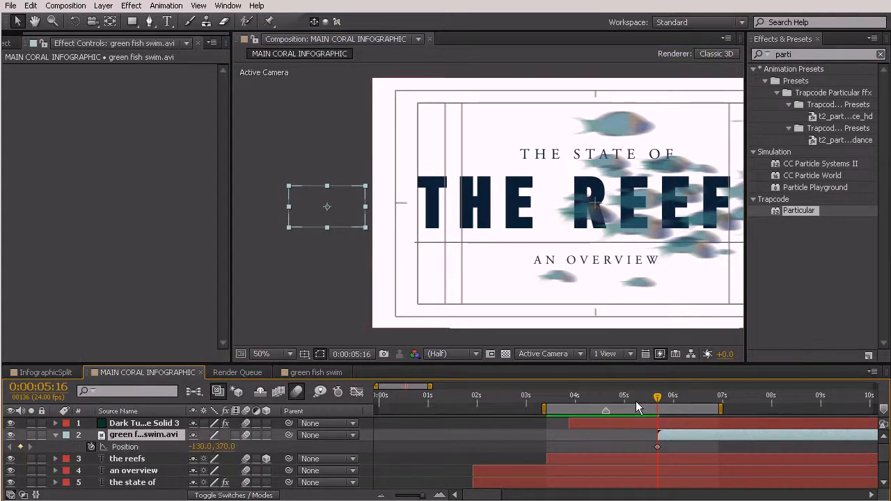
left_click_drag(724, 413, 795, 412)
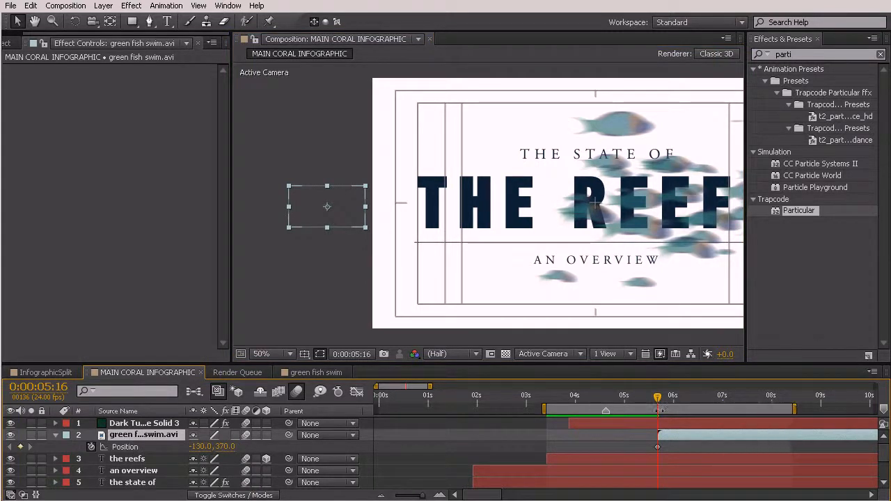
left_click_drag(658, 397, 696, 398)
key("space")
left_click_drag(656, 222, 562, 225)
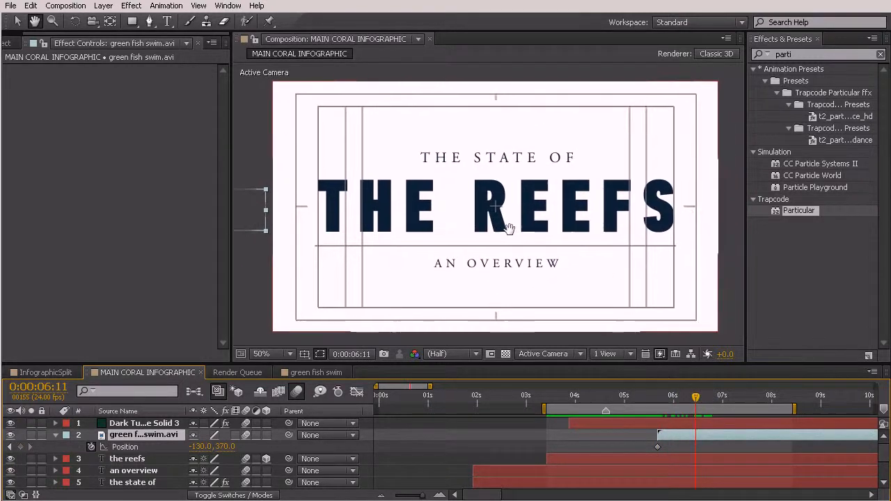
left_click_drag(665, 405, 697, 410)
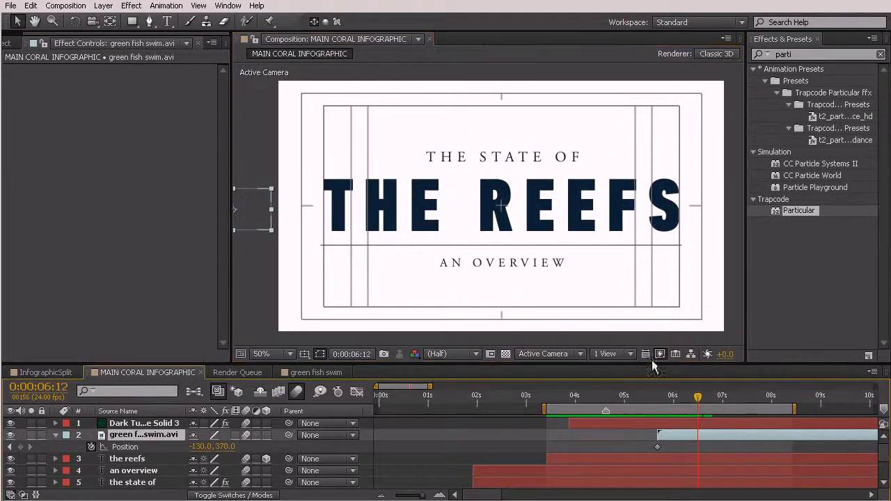
left_click_drag(260, 204, 738, 214)
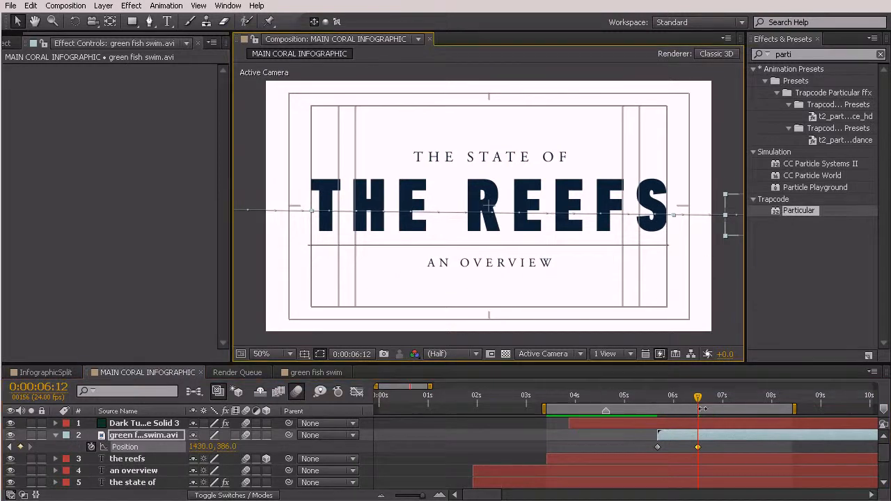
Bend the fish's motion path into an S-curve with the Convert Vertex Tool, dipping at the start and rising near the end
left_click_drag(699, 406, 685, 419)
key("comma")
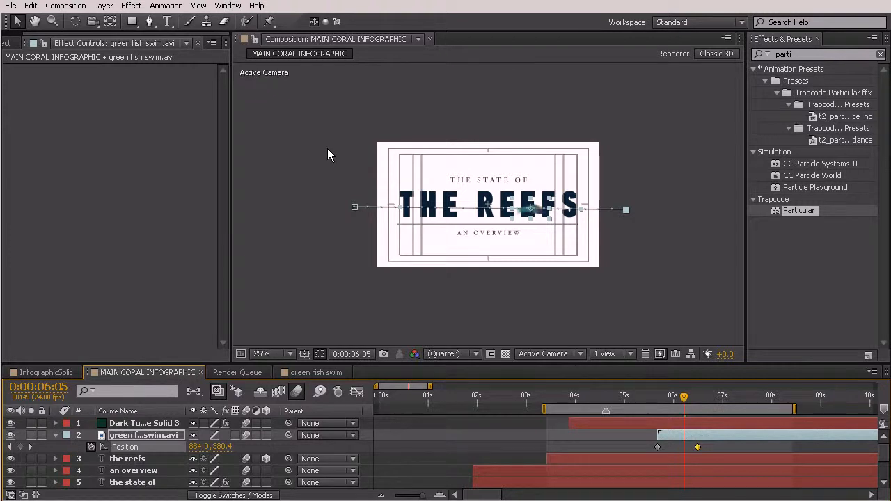
left_click(150, 21)
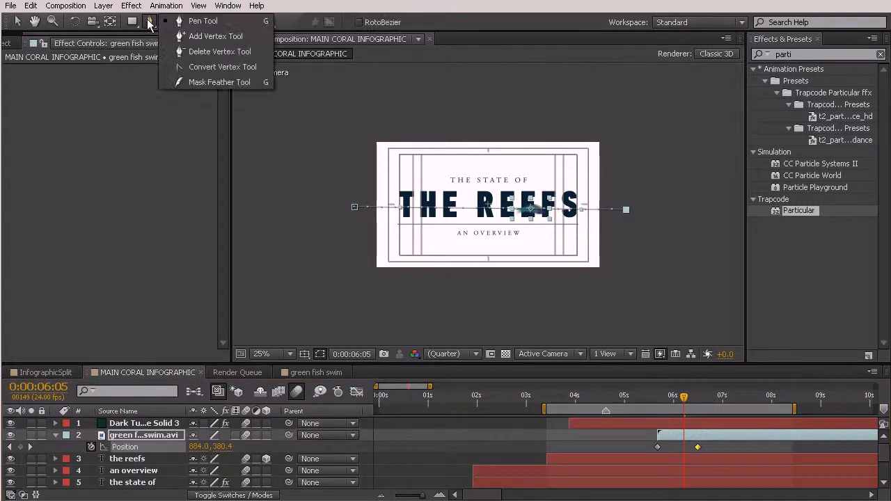
left_click(212, 69)
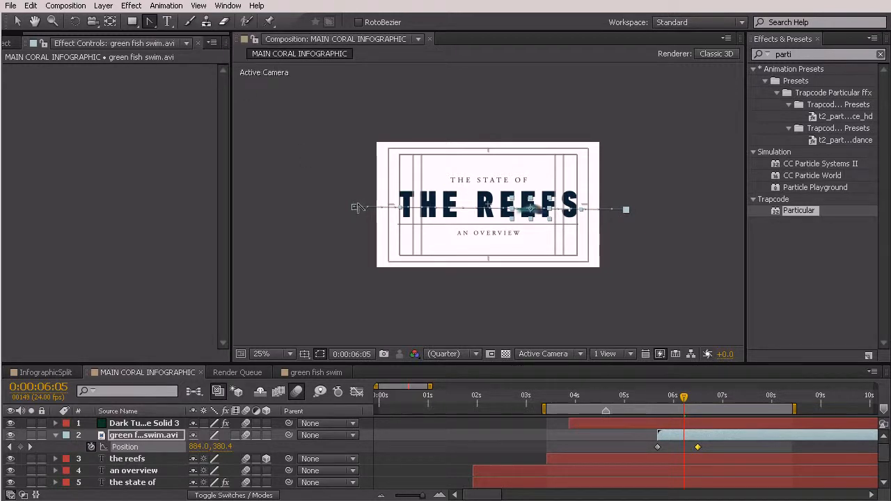
left_click_drag(355, 214, 357, 265)
left_click_drag(626, 210, 602, 142)
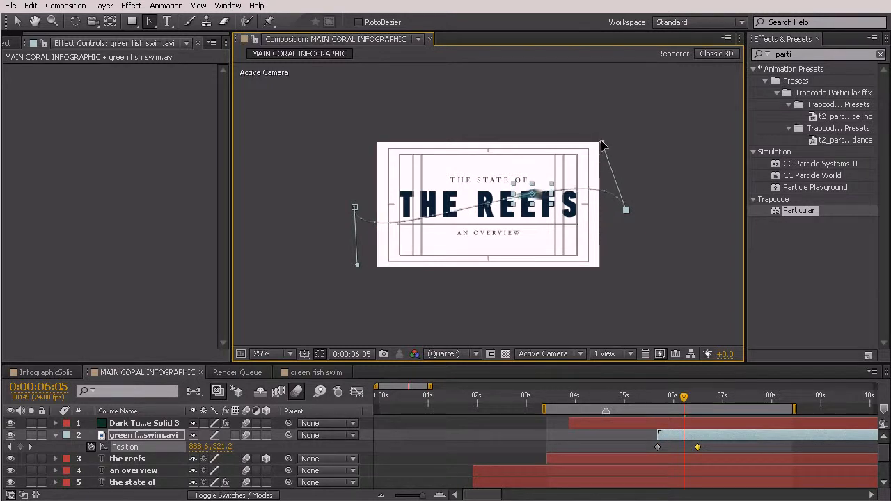
left_click_drag(358, 267, 364, 257)
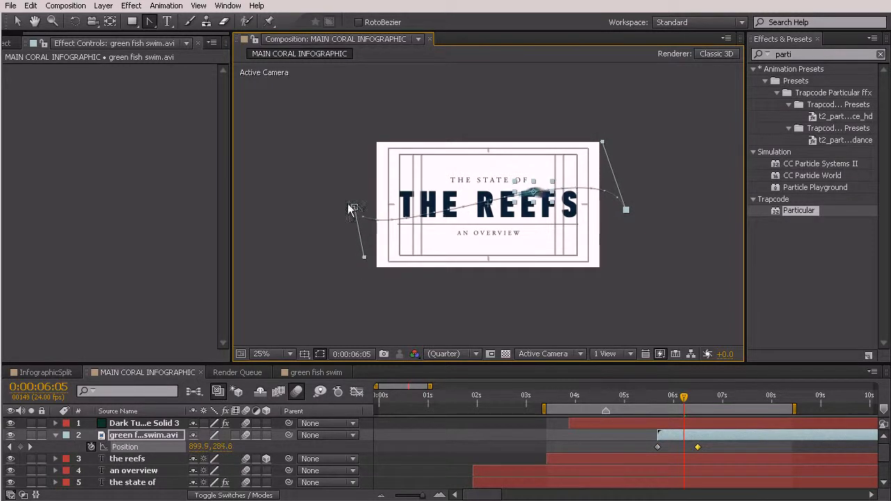
left_click(661, 398)
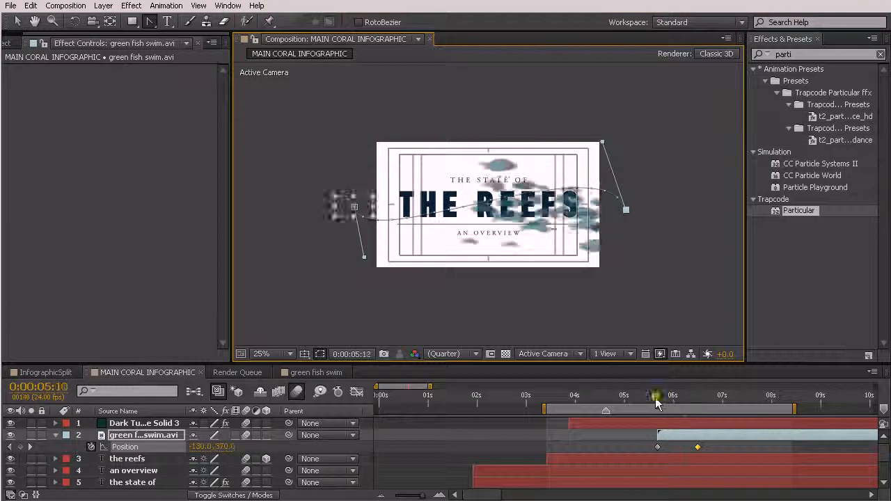
mouse_move(663, 402)
left_mouse_down()
mouse_move(701, 413)
mouse_move(655, 407)
mouse_move(696, 420)
mouse_move(664, 420)
left_mouse_up()
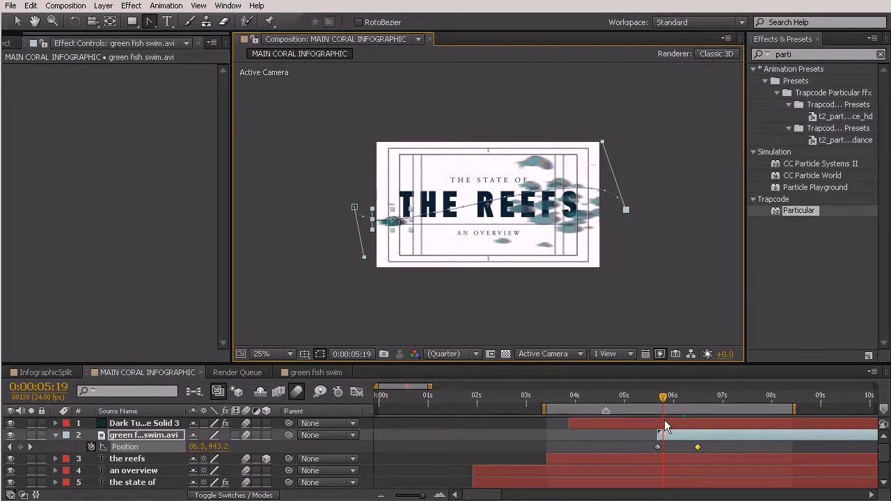
Set the green fish layer's Auto-Orientation to Orient Along Path
left_click(707, 434)
left_click(706, 433)
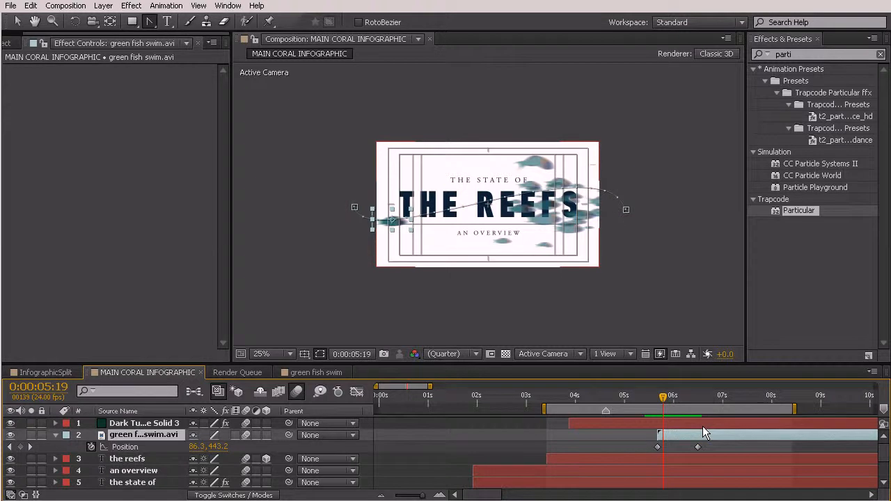
left_click(103, 5)
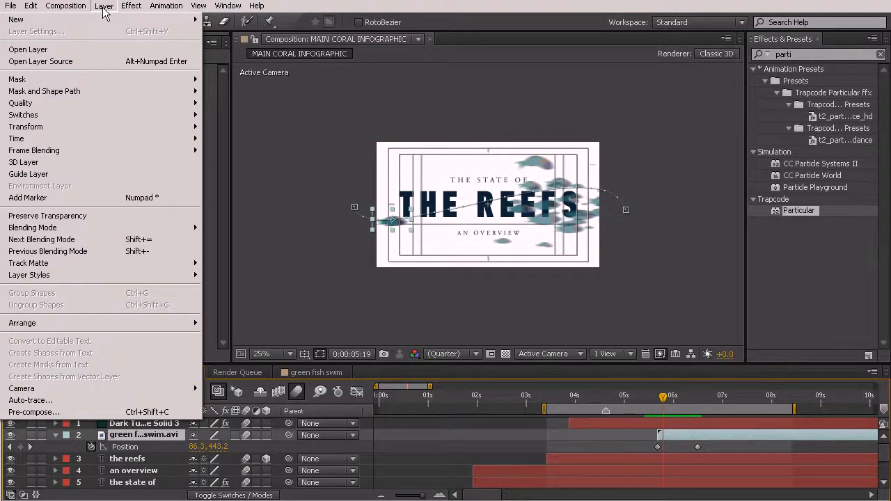
mouse_move(85, 129)
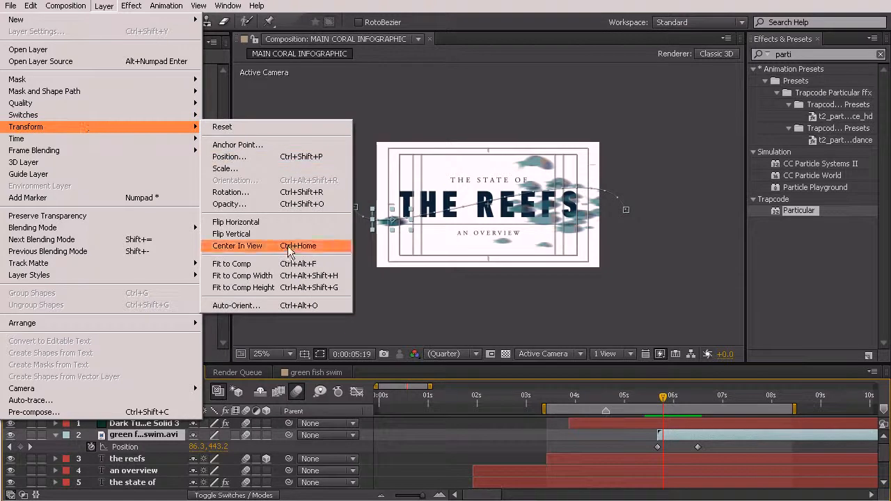
left_click(281, 306)
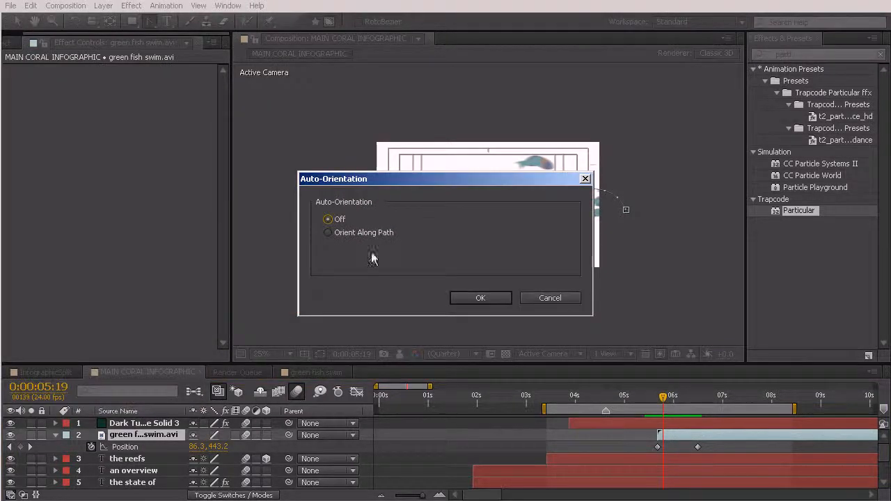
left_click(329, 233)
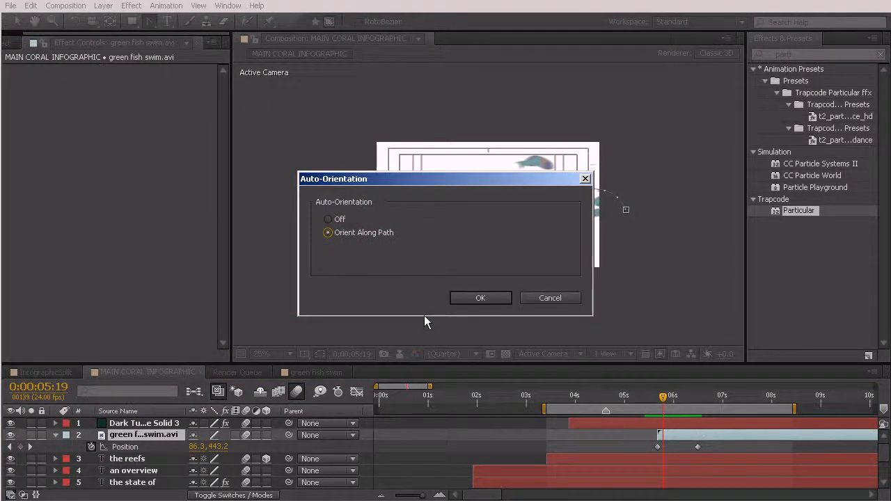
left_click(481, 298)
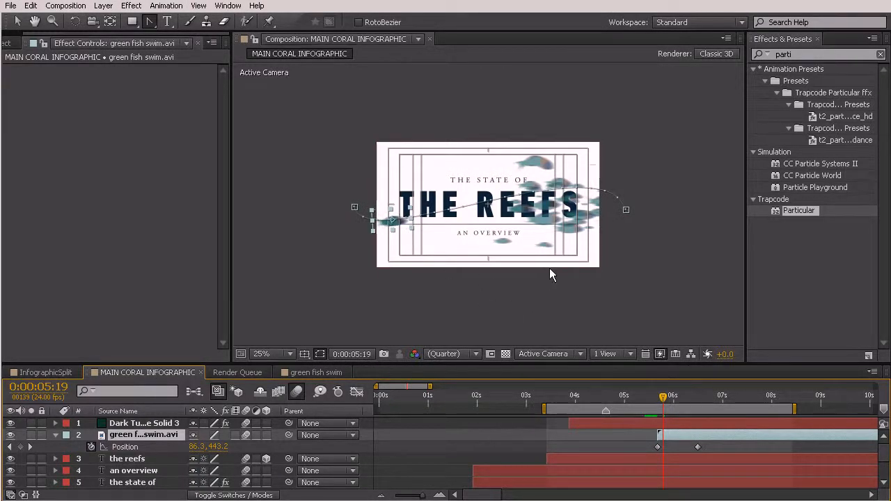
Slow the green fish's swim by delaying its end position keyframe to about 0:00:07:08
left_click_drag(668, 394, 659, 404)
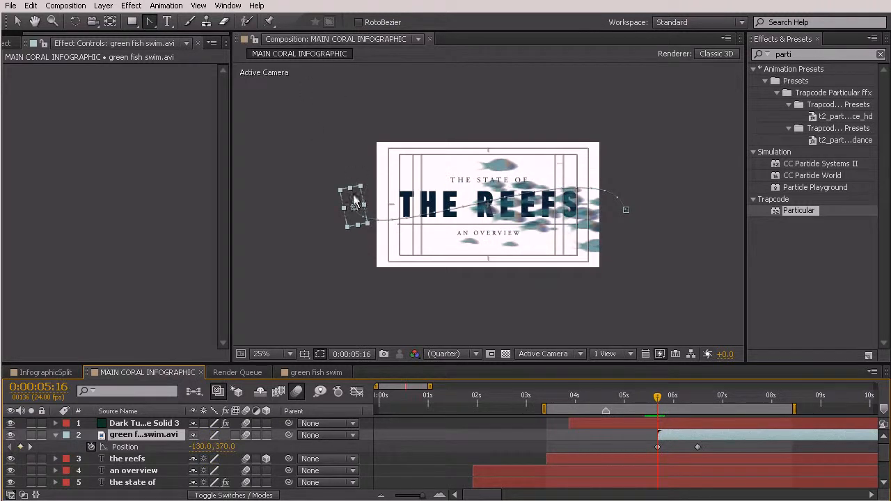
mouse_move(659, 400)
left_mouse_down()
mouse_move(694, 407)
mouse_move(624, 400)
mouse_move(674, 400)
left_mouse_up()
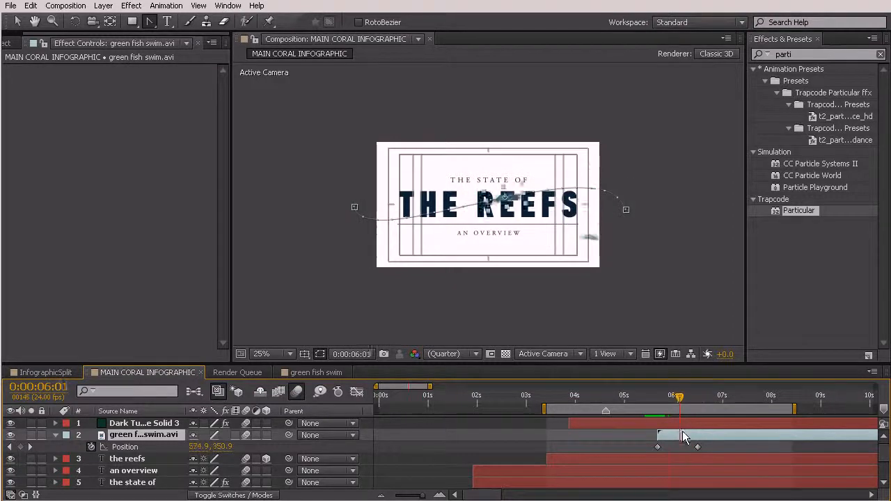
left_click_drag(676, 431, 668, 427)
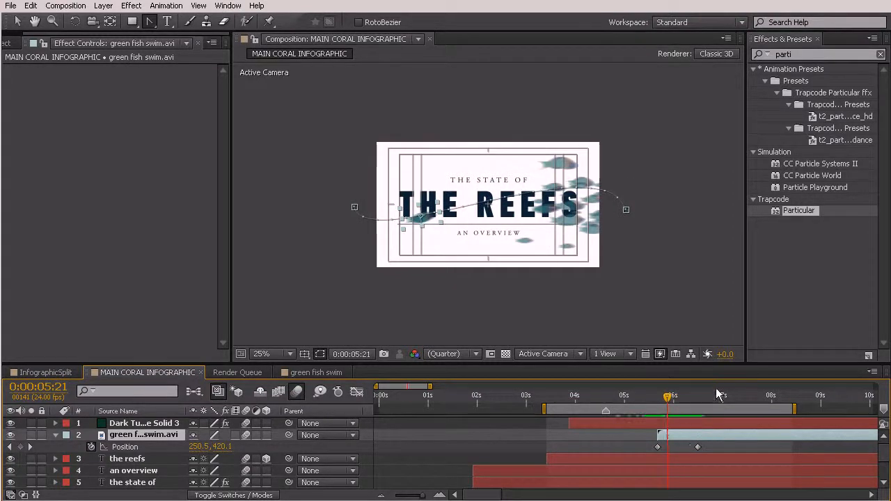
scroll(568, 235, "up", 2)
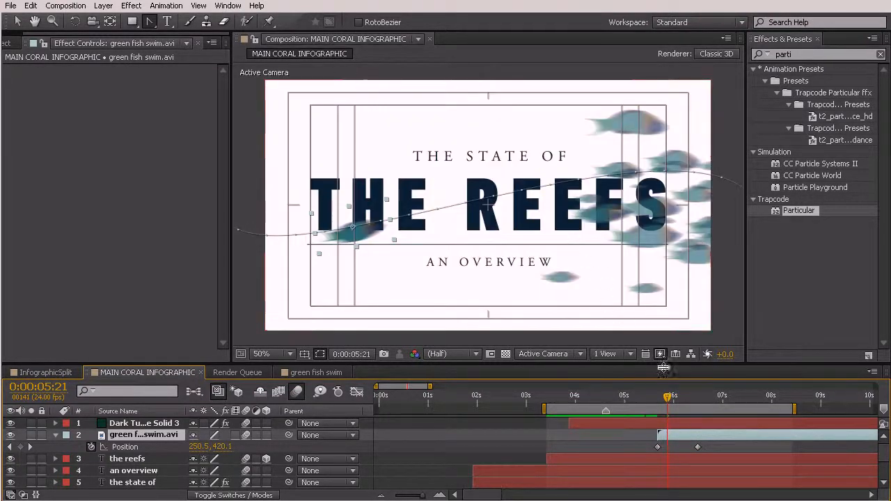
left_click_drag(698, 447, 741, 446)
left_click(669, 410)
left_click_drag(669, 412, 713, 436)
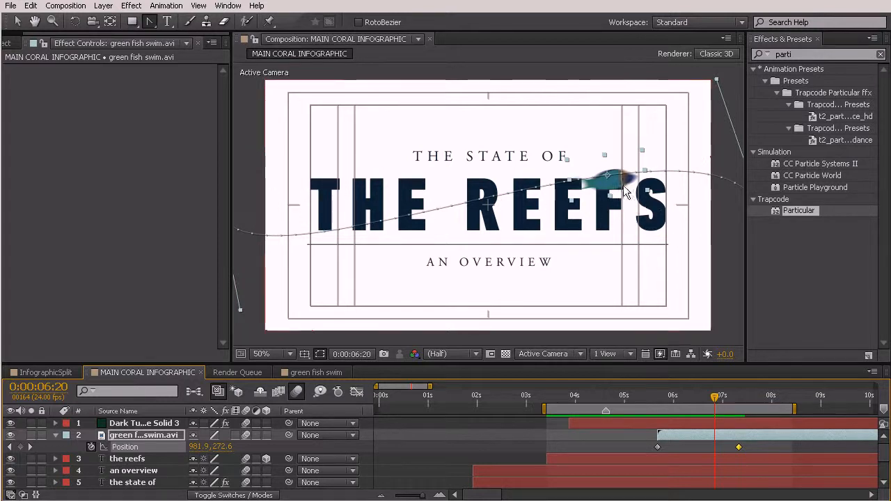
Flip the fish's motion path into an S-curve that arcs upward after the start and dips below the title near the end
key("comma")
key("comma")
left_click_drag(603, 144, 571, 271)
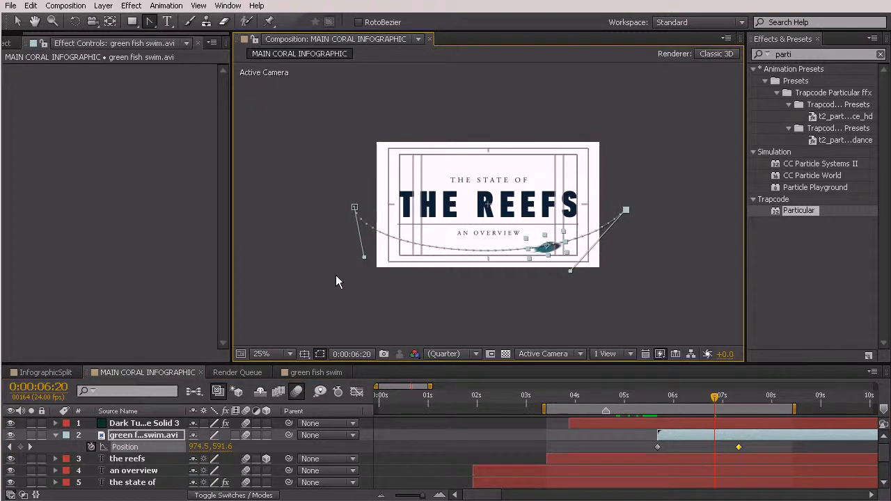
left_click_drag(367, 258, 414, 127)
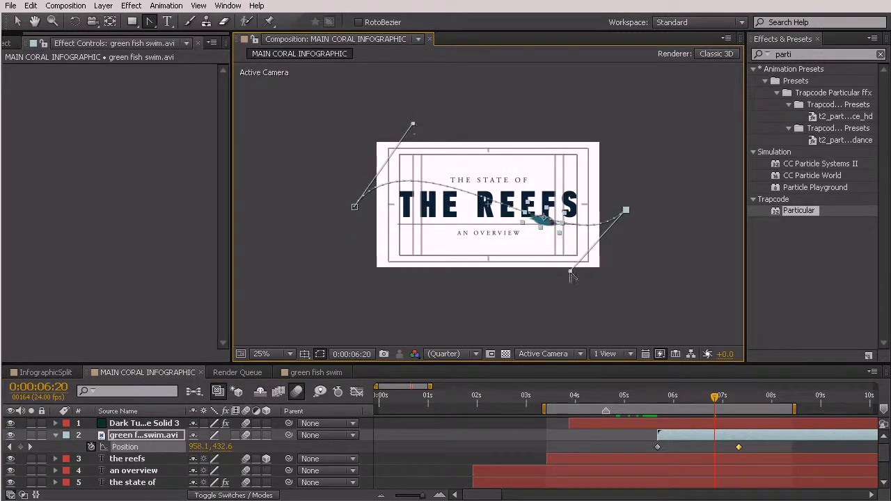
left_click_drag(570, 273, 569, 282)
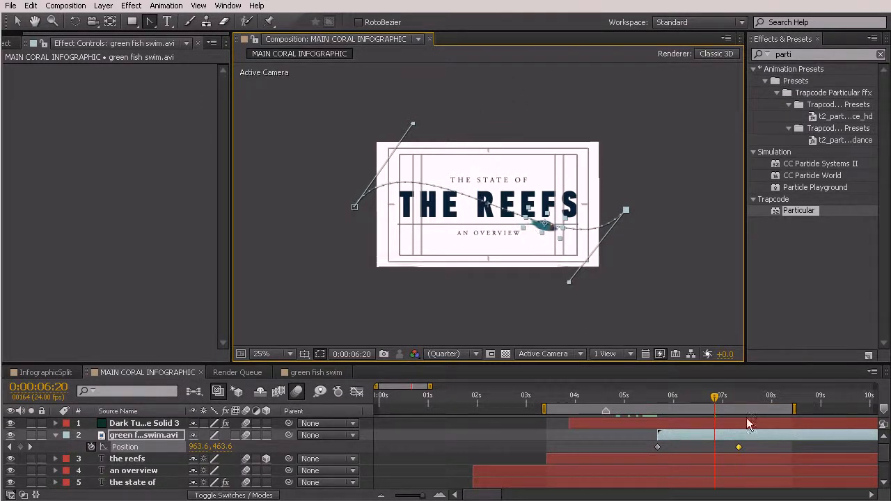
Move the green fish's end position keyframe to about 0:00:06:17 and check the swim timing against the fish school
left_click_drag(666, 402, 678, 425)
left_click_drag(738, 445, 718, 446)
left_click_drag(654, 399, 705, 445)
left_click_drag(653, 397, 679, 410)
key("period")
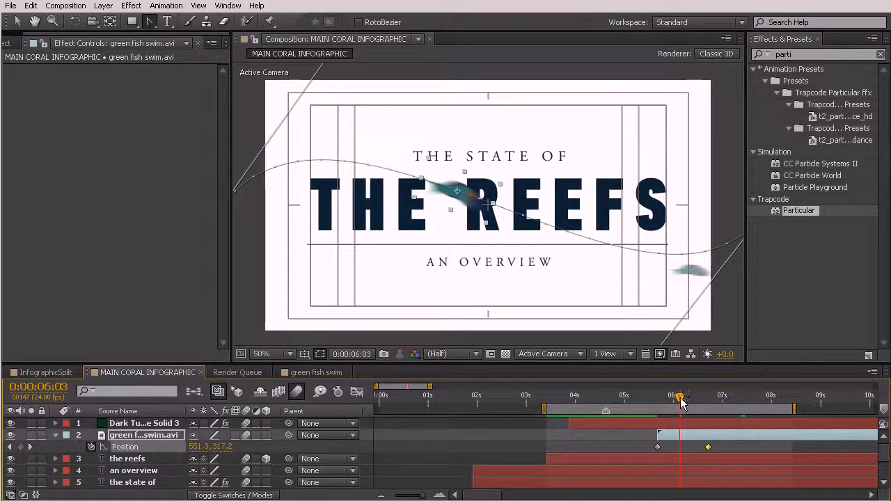
left_click(681, 399)
mouse_move(681, 399)
left_mouse_down()
mouse_move(697, 407)
mouse_move(658, 405)
mouse_move(676, 407)
mouse_move(668, 406)
left_mouse_up()
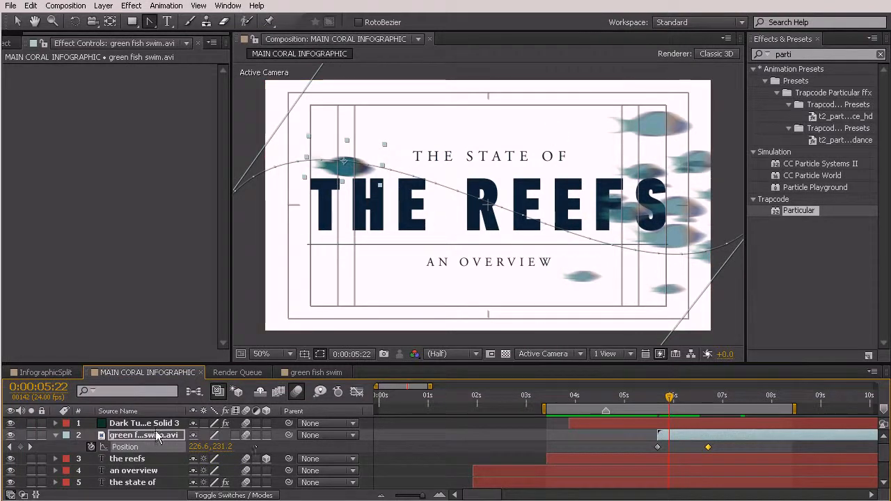
Set the green fish layer's opacity to 75% and review the fish along its swim
left_click(128, 435)
key("t")
key("alt+shift+t")
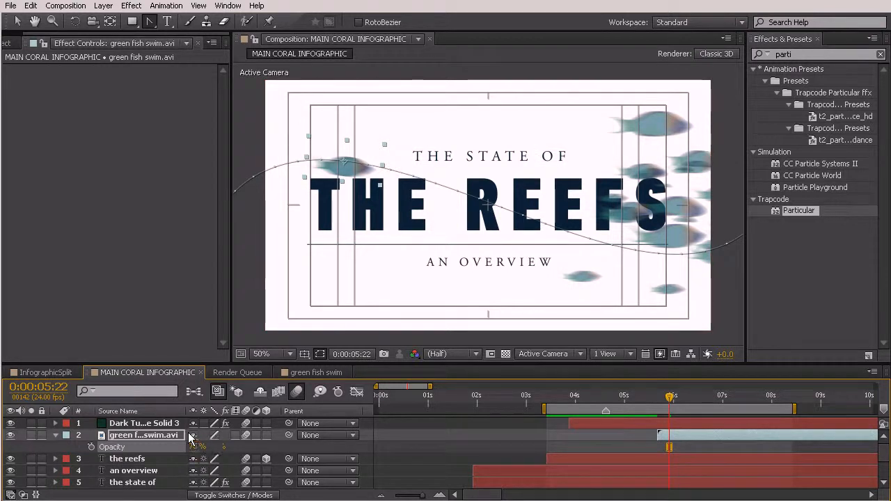
left_click_drag(669, 396, 711, 388)
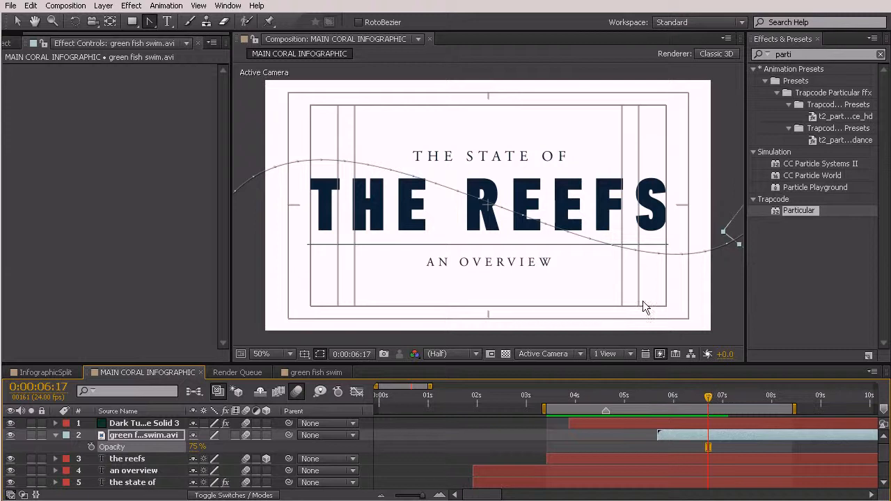
left_click_drag(673, 394, 701, 399)
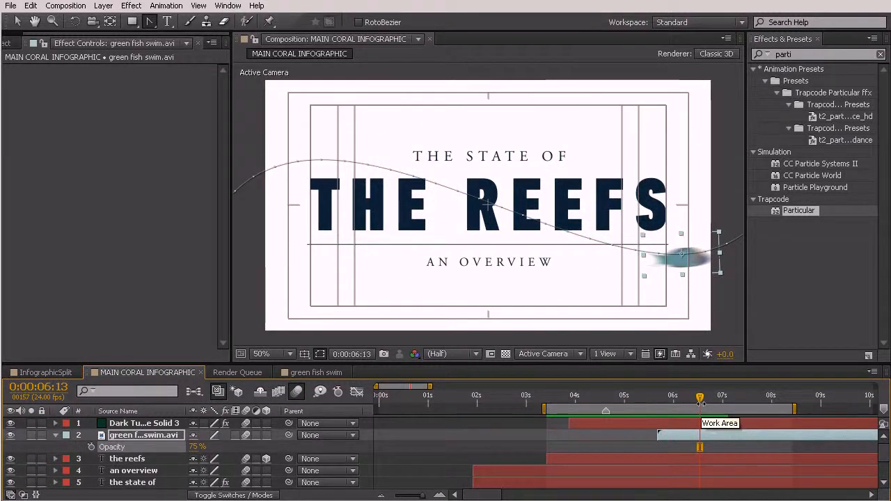
left_click_drag(702, 397, 605, 422)
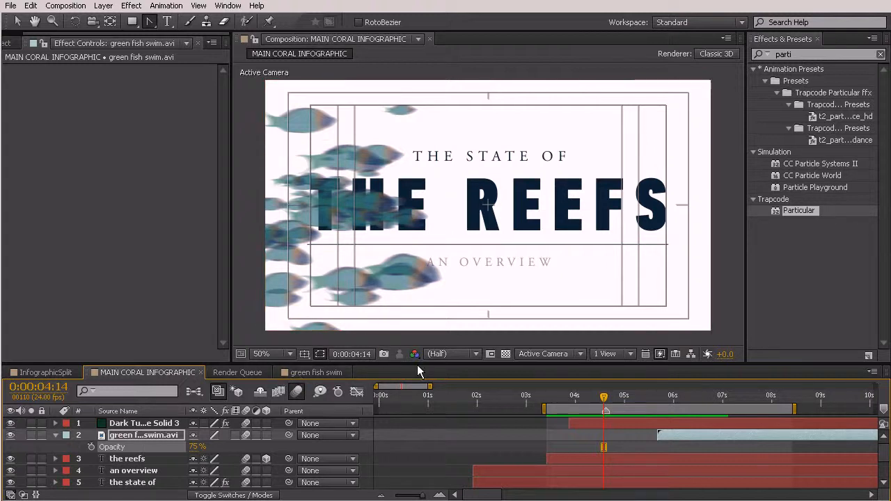
Parent the "the reefs", "an overview" and reef rule line layers to the "the state of" layer, and check the title animation
left_click_drag(416, 362, 423, 319)
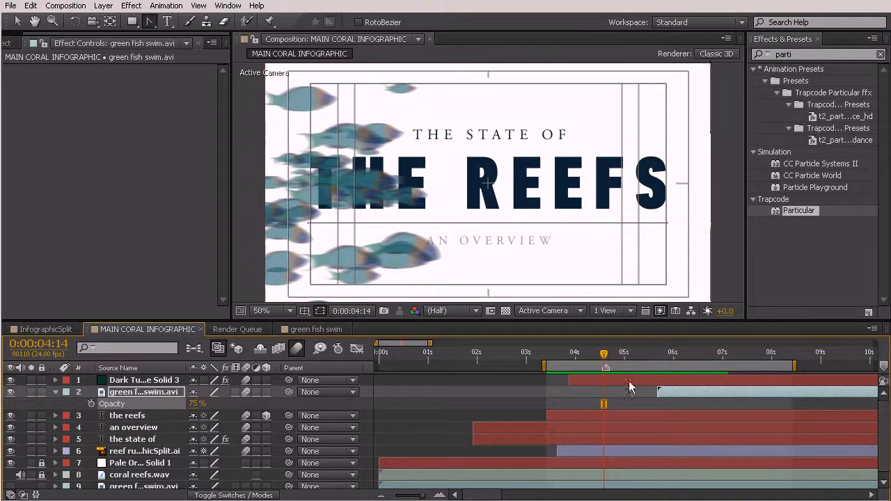
left_click_drag(603, 354, 652, 359)
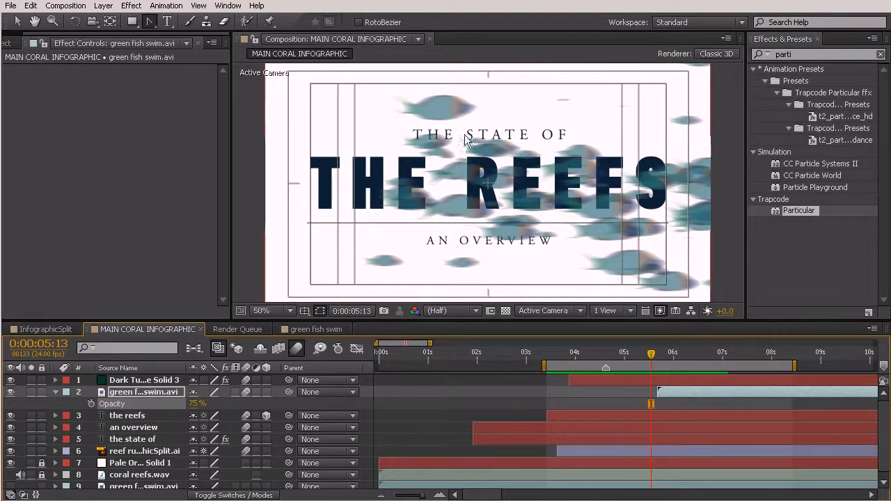
left_click(143, 451)
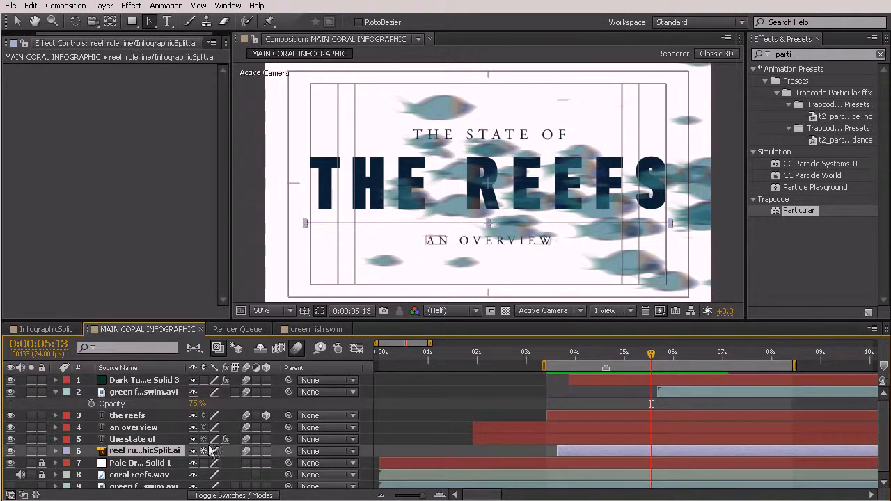
left_click(128, 428, "ctrl")
left_click(132, 415, "ctrl")
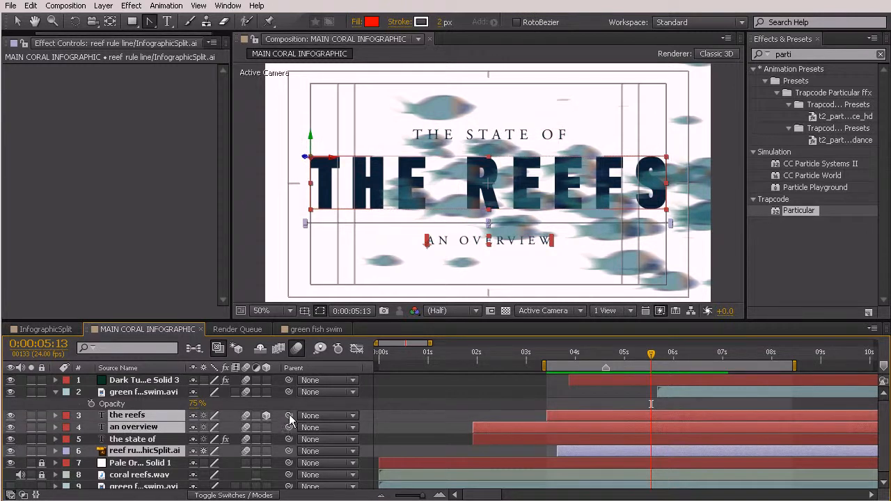
left_click_drag(289, 416, 143, 439)
left_click_drag(635, 361, 439, 364)
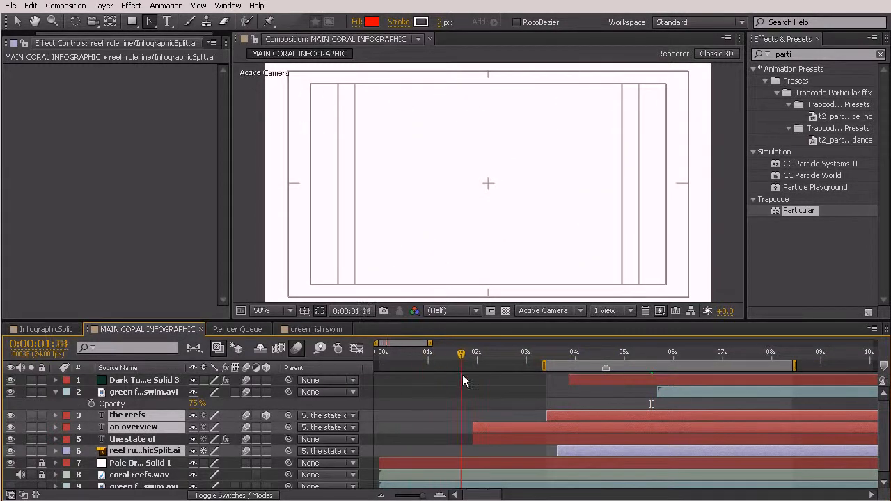
left_click_drag(491, 392, 580, 391)
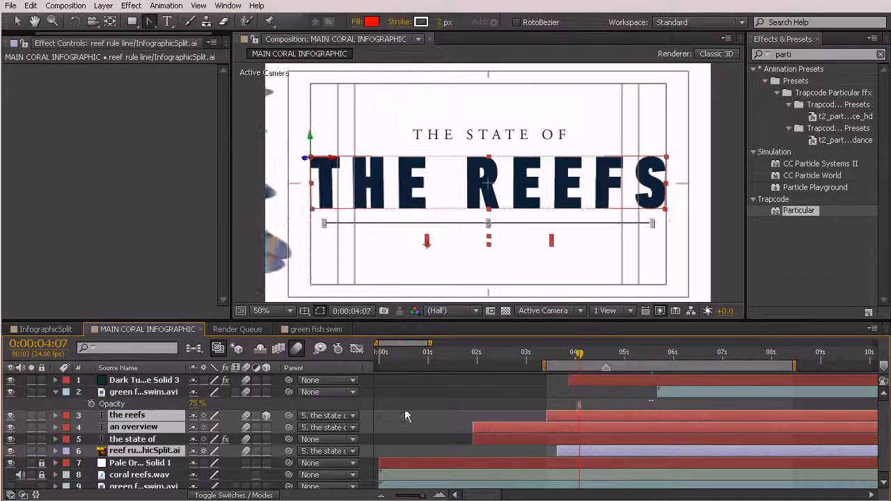
Keyframe the "the state of" layer's position at 0:00:04:18 and move it off-canvas to 1610, 232 at 0:00:05:19
left_click(147, 440)
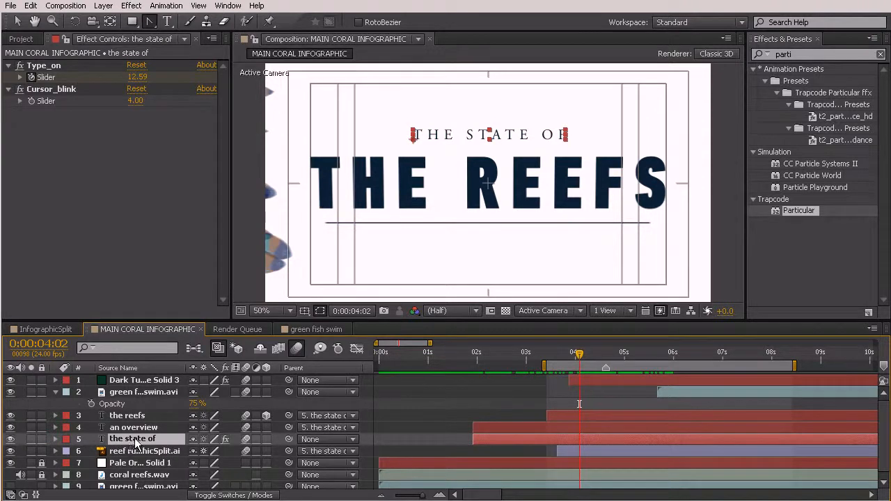
key("p")
left_click_drag(576, 359, 611, 381)
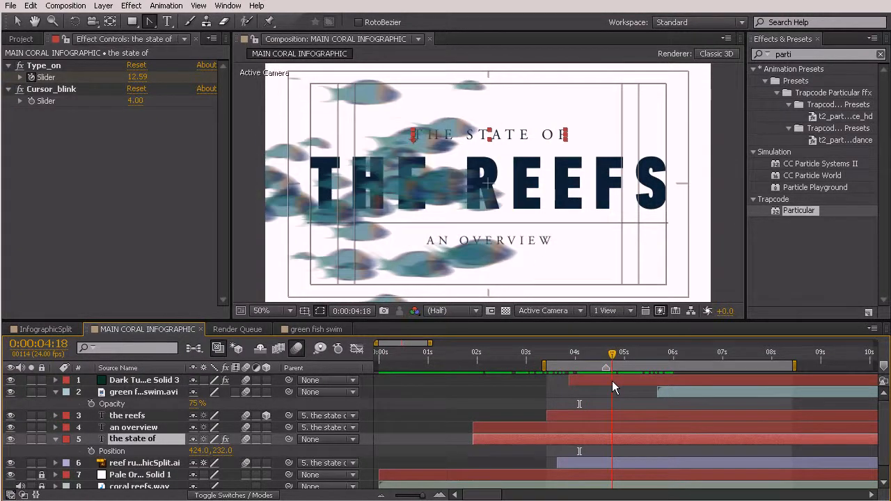
left_click(91, 452)
left_click_drag(607, 368, 663, 363)
left_click_drag(202, 451, 389, 443)
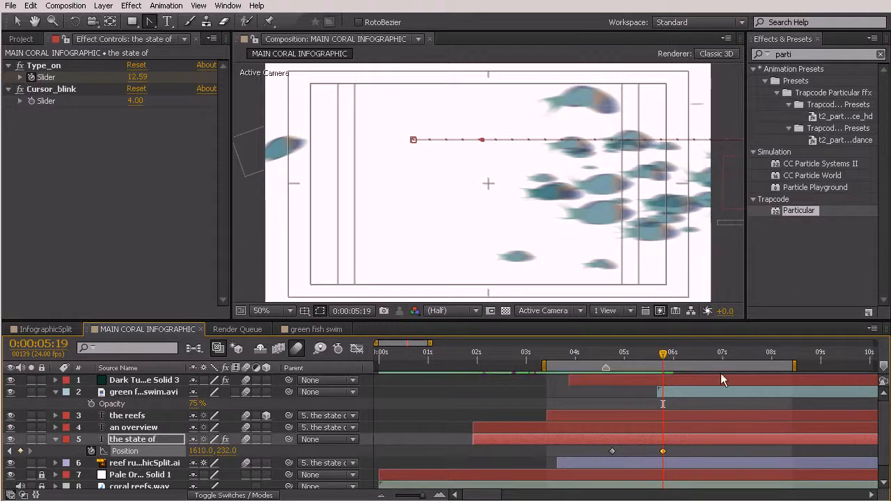
Preview the title exit and shift both "the state of" position keyframes so the move starts at 0:00:05:04
left_click_drag(662, 355, 599, 374)
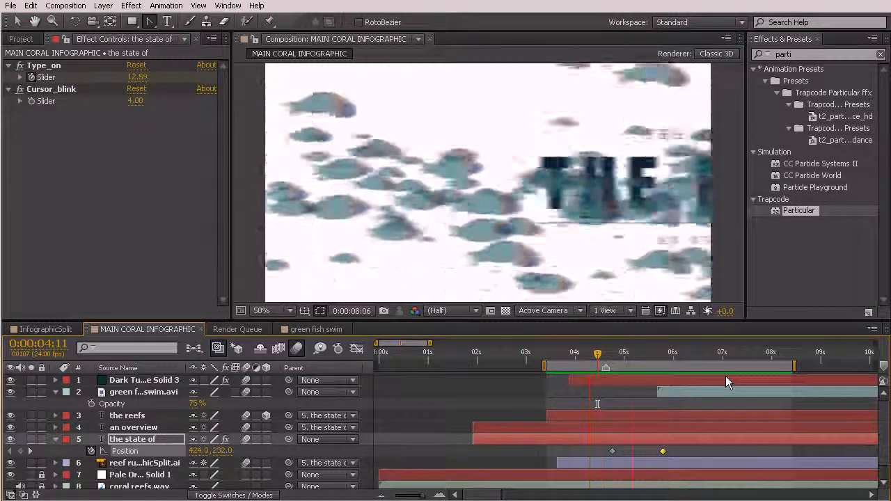
key("space")
left_click(610, 356)
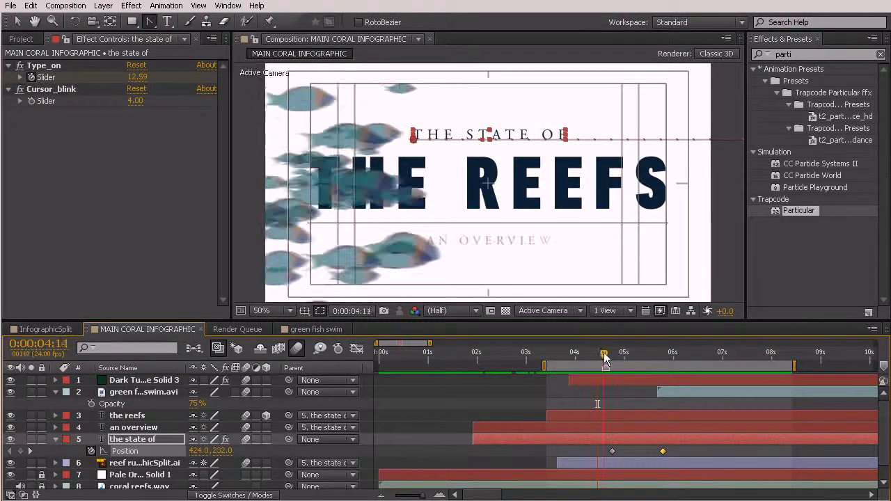
left_click_drag(610, 357, 612, 357)
left_click_drag(688, 445, 631, 454)
mouse_move(612, 357)
left_mouse_down()
mouse_move(622, 357)
mouse_move(591, 361)
mouse_move(625, 375)
mouse_move(587, 366)
mouse_move(640, 397)
mouse_move(683, 400)
mouse_move(634, 410)
left_mouse_up()
left_click(701, 459)
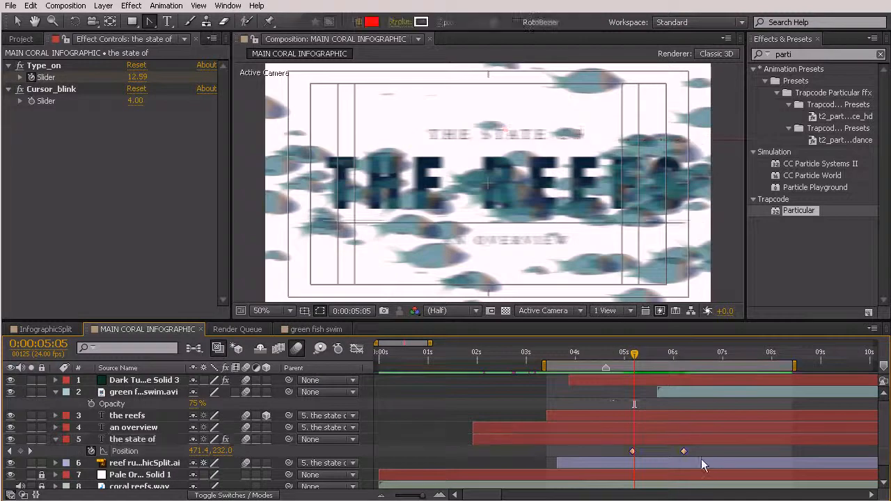
left_click(634, 451)
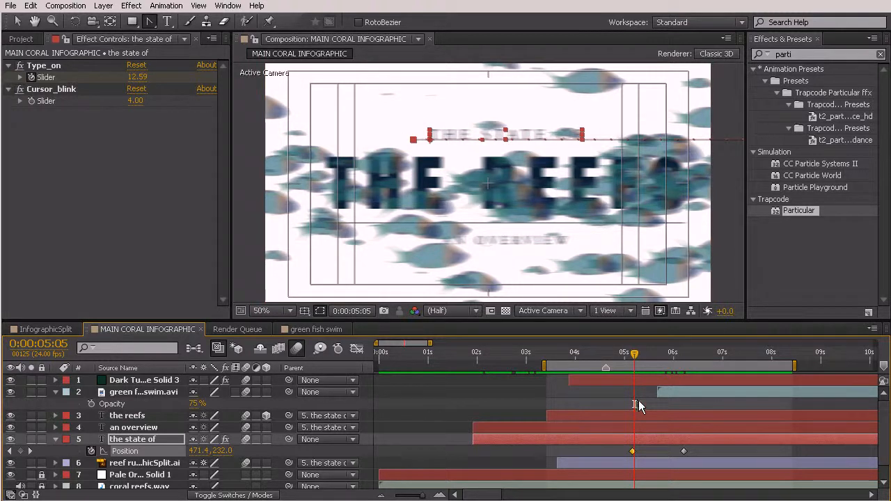
Apply Easy Ease Out to the first position keyframe of "the state of" and check the title at 0:00:05:04
left_click_drag(627, 321, 627, 150)
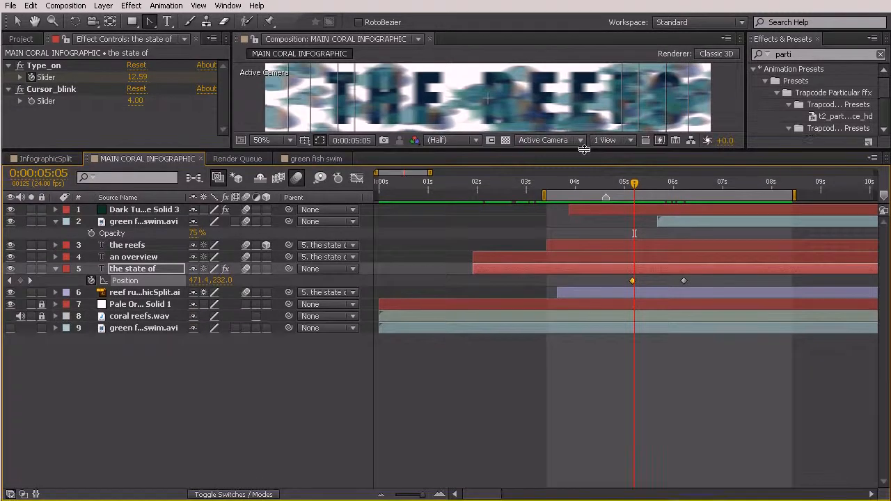
left_click(632, 280)
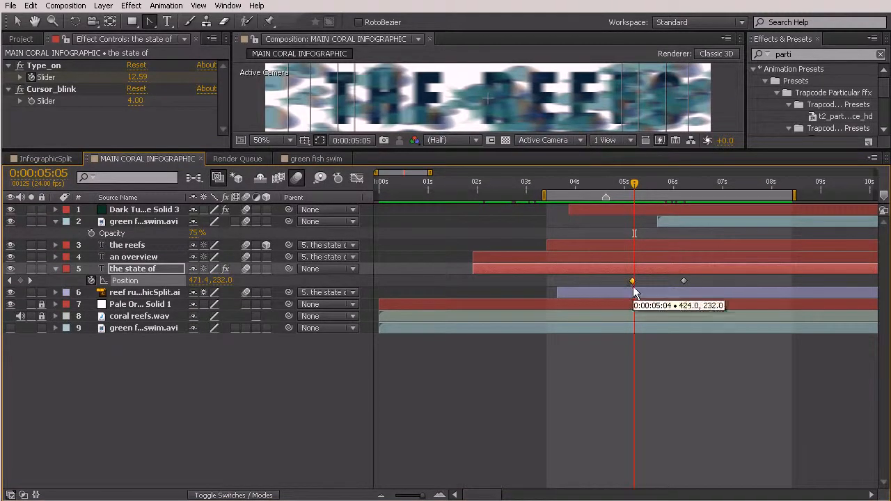
left_click(167, 5)
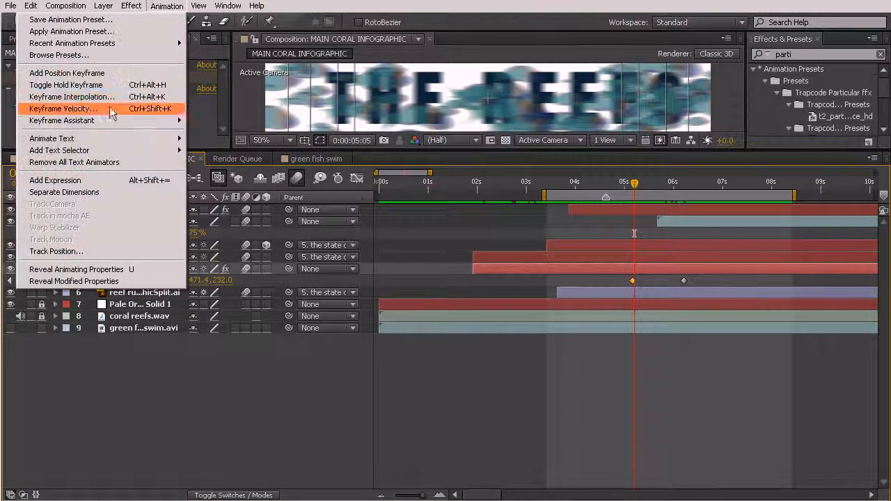
left_click(614, 360)
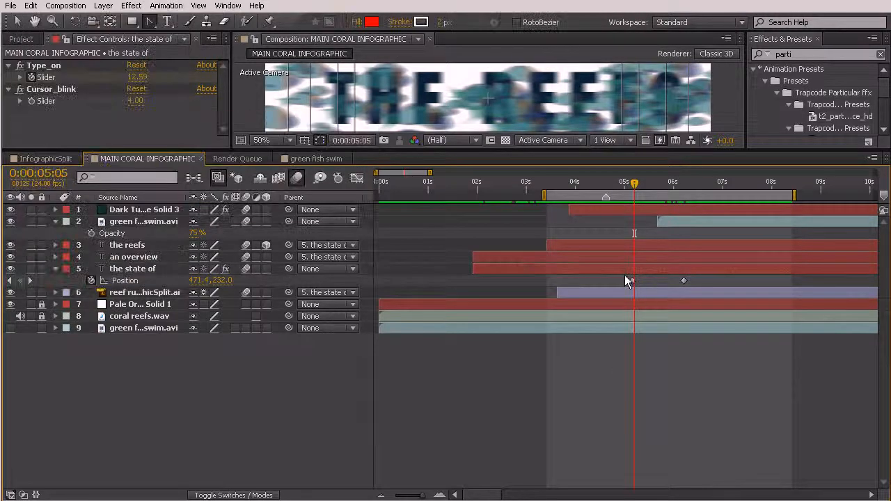
right_click(632, 281)
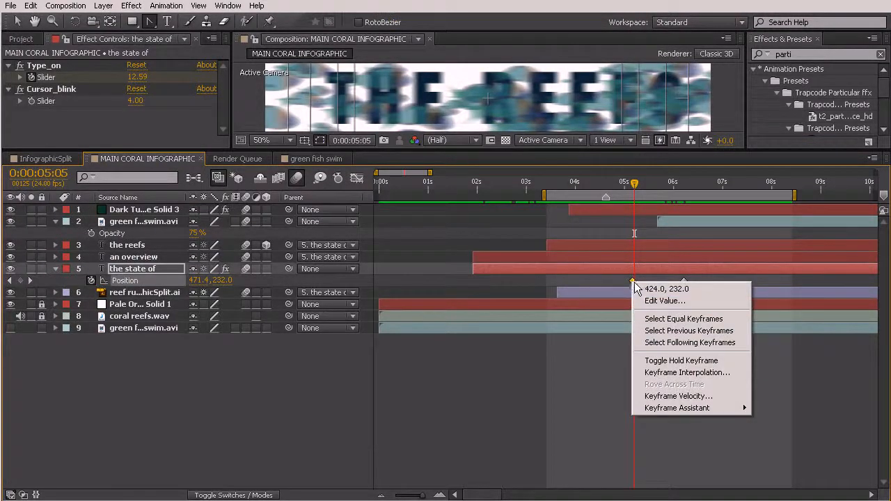
mouse_move(680, 405)
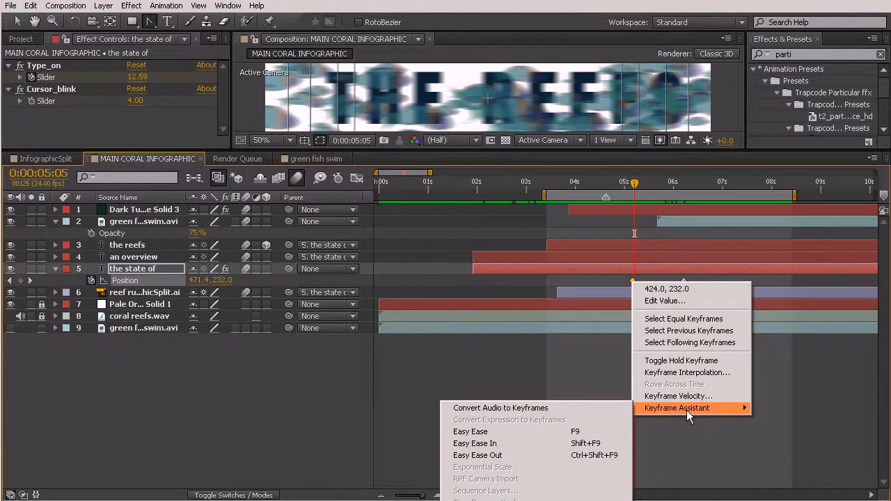
left_click(505, 455)
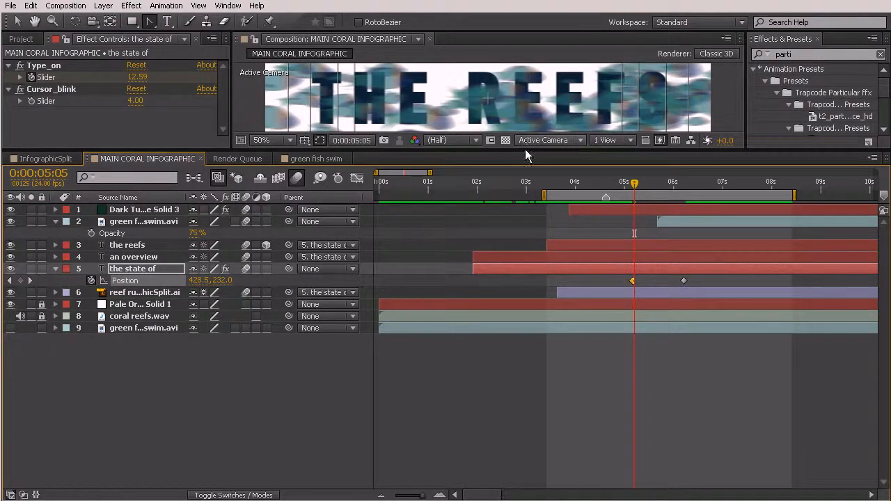
left_click_drag(529, 148, 543, 291)
mouse_move(634, 329)
left_mouse_down()
mouse_move(652, 341)
mouse_move(630, 337)
left_mouse_up()
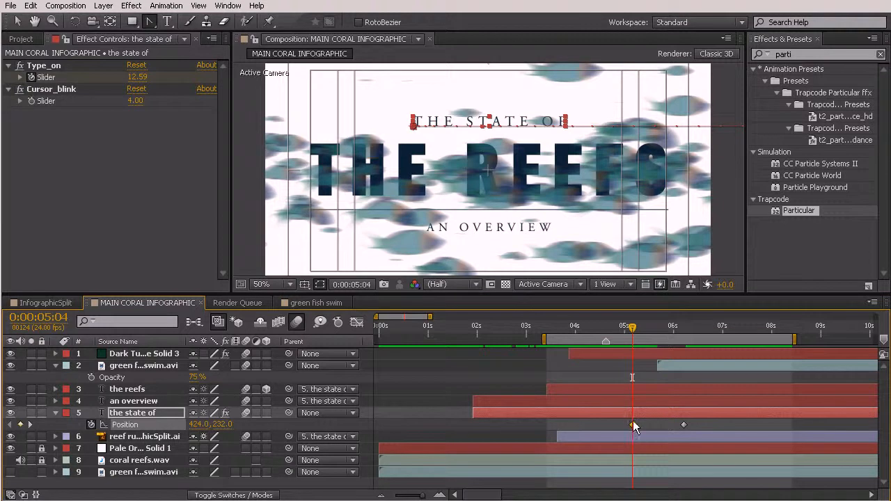
Strengthen the ease-out of the first "the state of" position keyframe in the speed graph so the title accelerates late, and preview the animation
left_click(355, 323)
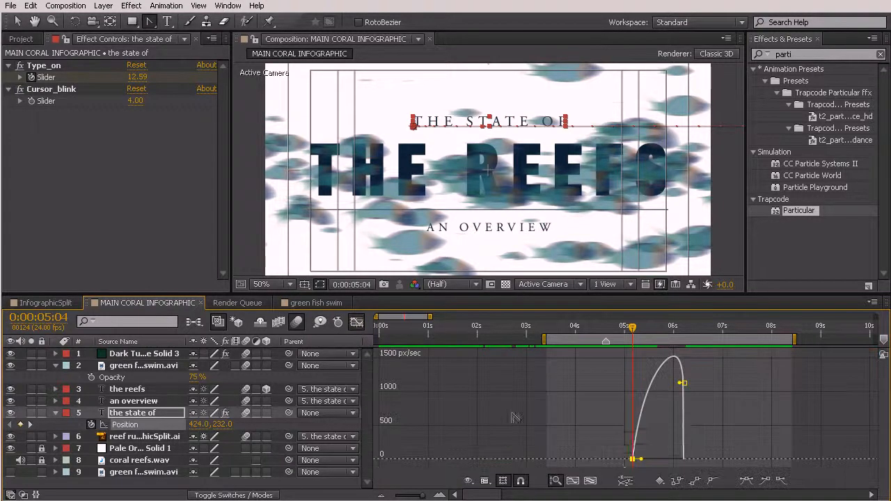
left_click_drag(642, 463, 655, 463)
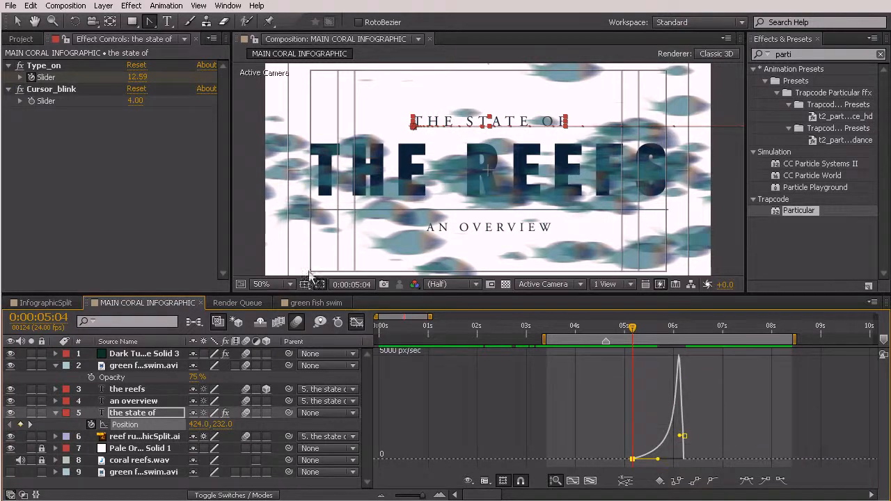
left_click(362, 323)
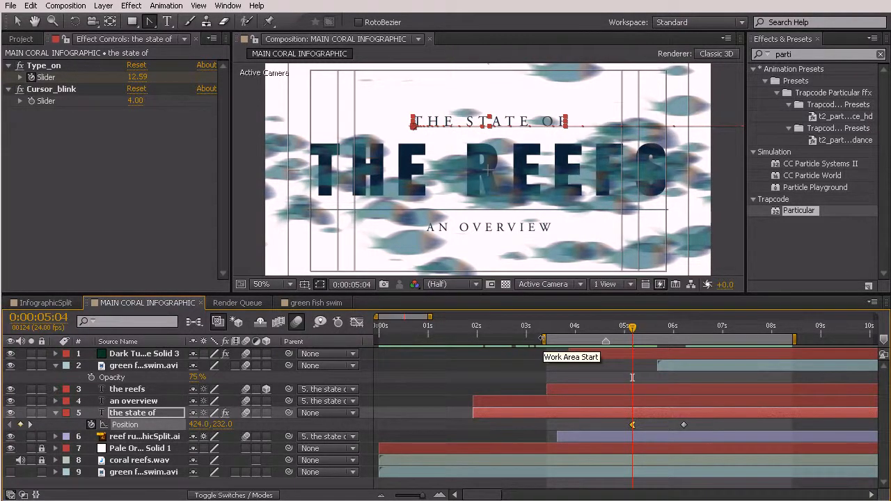
key("KP_0")
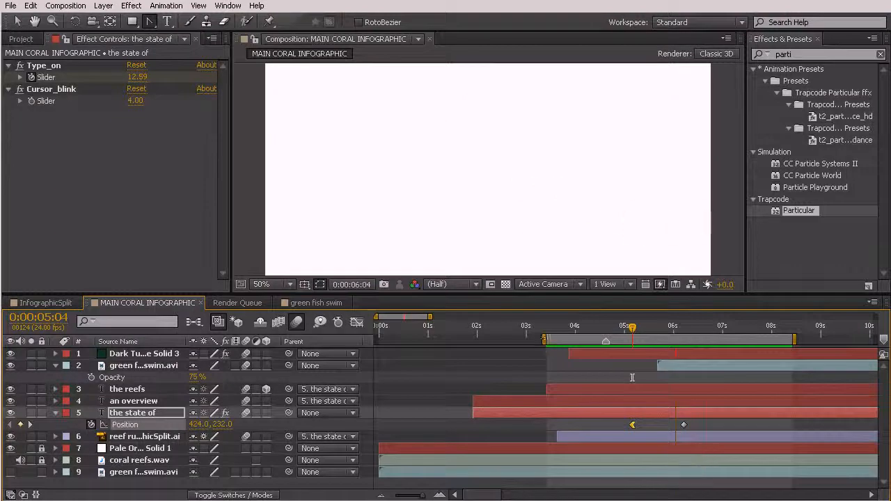
Move the first "the state of" position keyframe to 0:00:04:19 and the last to between 6 and 7 seconds, and preview the slower exit
left_click(623, 328)
left_click_drag(623, 329, 614, 329)
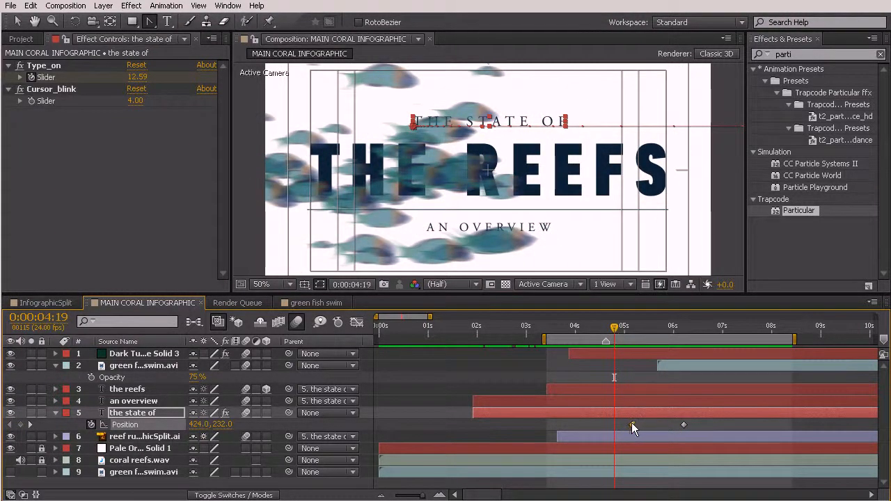
left_click_drag(617, 424, 615, 423)
left_click_drag(685, 425, 686, 423)
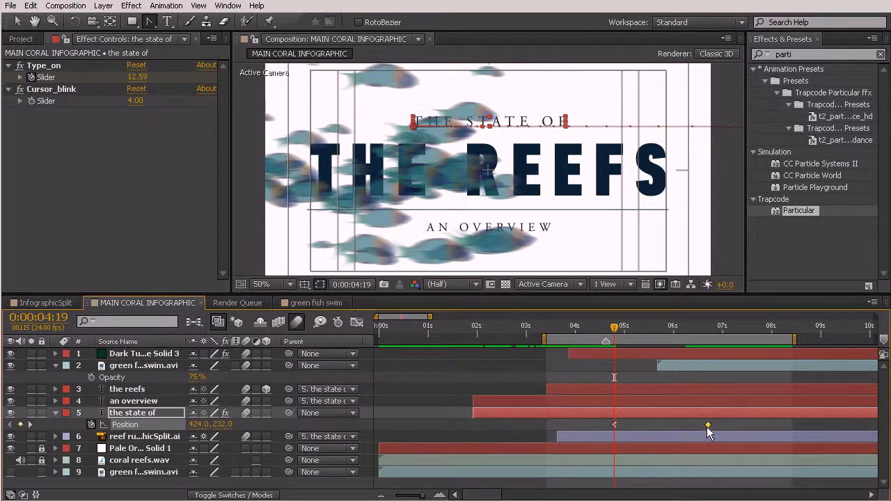
key("space")
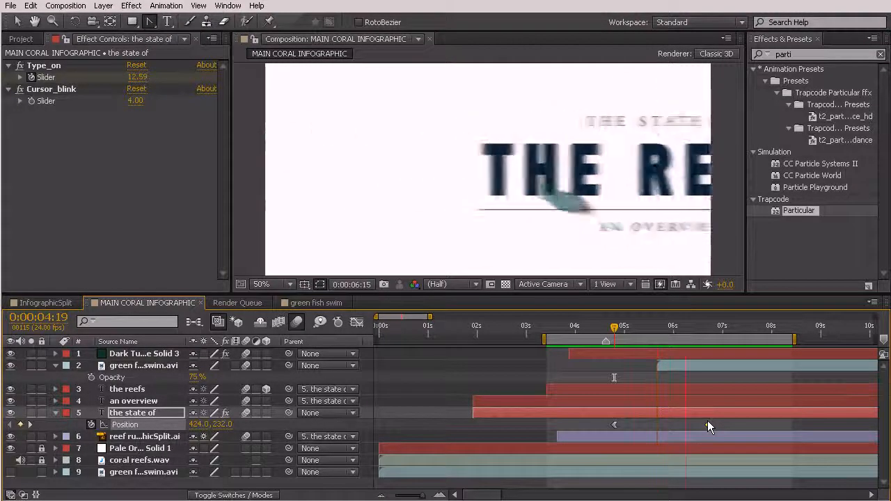
key("space")
Move the first "the state of" position keyframe to 0:00:04:11, soften its ease-out in the speed graph, and preview the title exit
left_click_drag(614, 326, 598, 327)
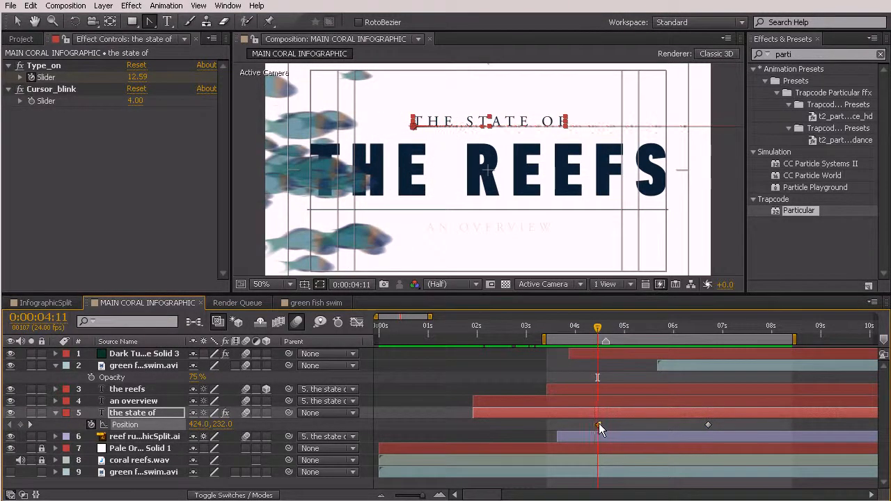
left_click(357, 323)
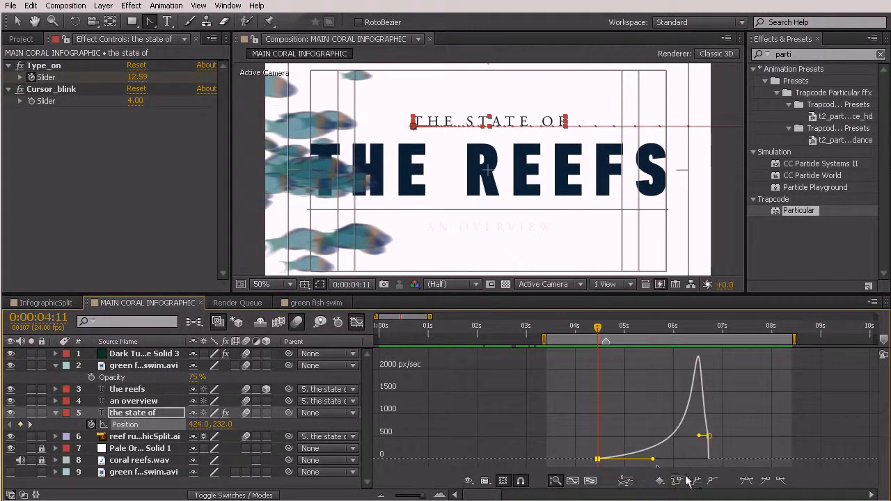
left_click_drag(653, 459, 644, 460)
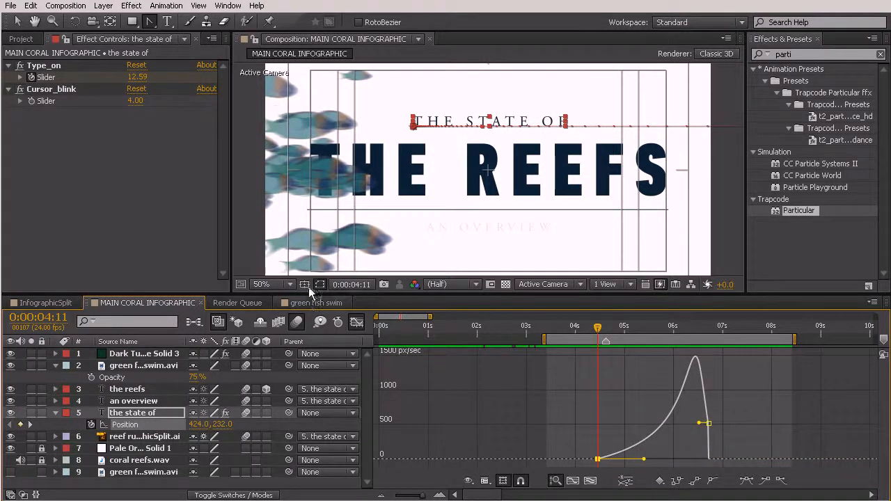
left_click(357, 323)
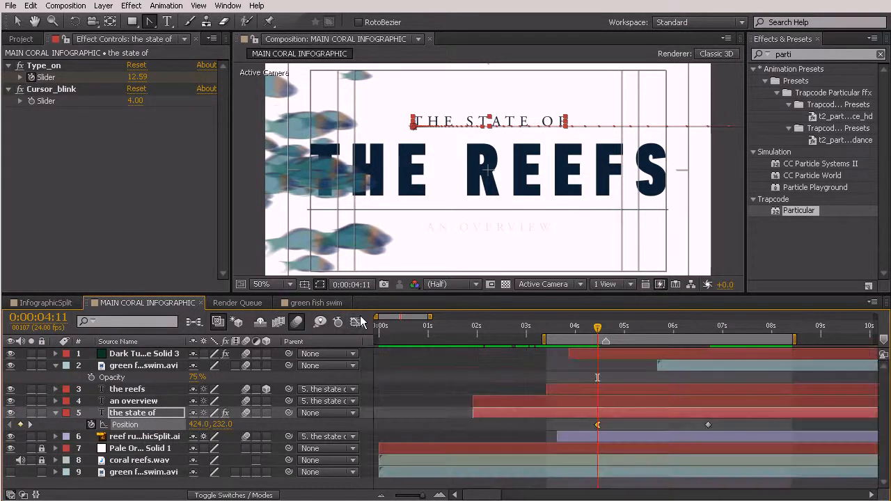
key("space")
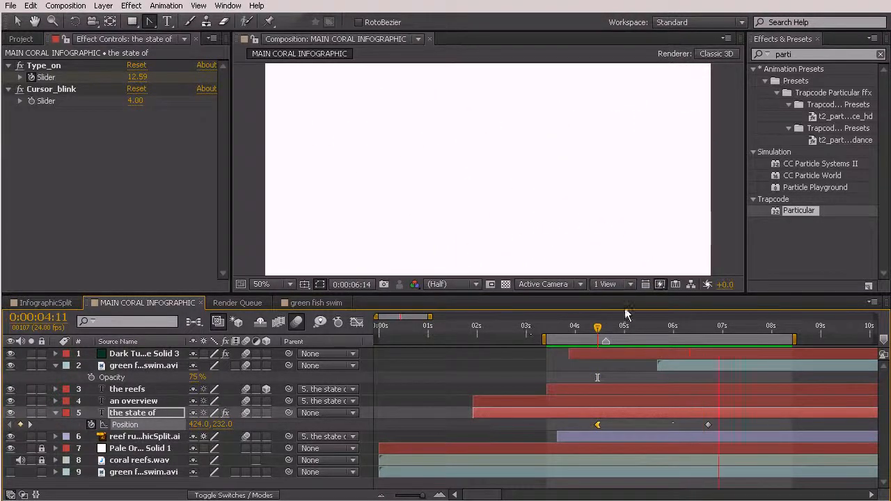
Move the last "the state of" position keyframe to 0:00:05:21 and review the title exit against the fish school and single green fish
left_click_drag(597, 326, 667, 352)
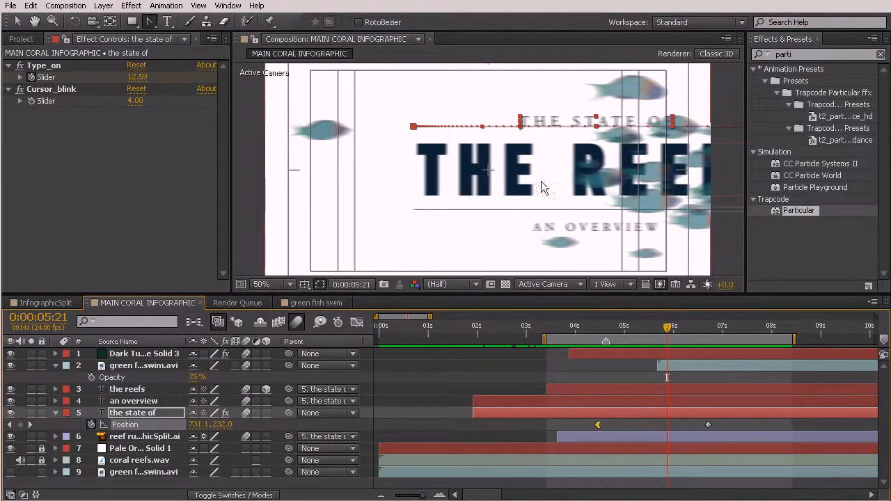
left_click_drag(709, 424, 679, 426)
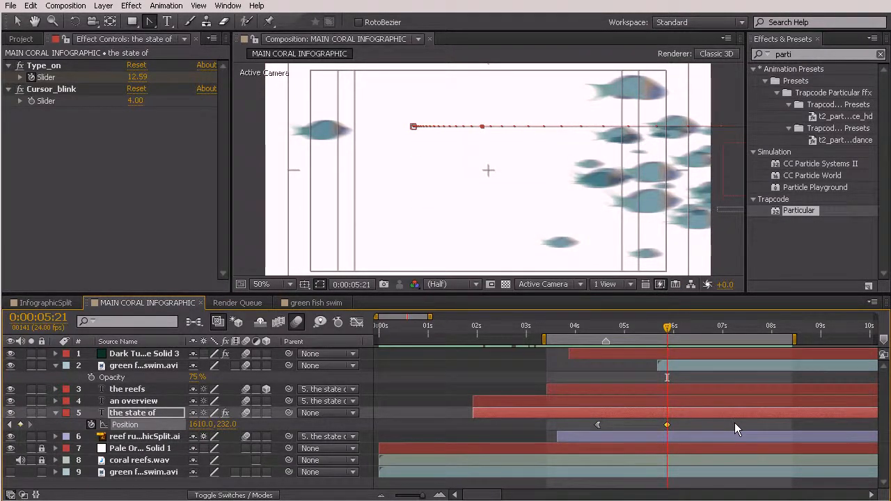
key("KP_0")
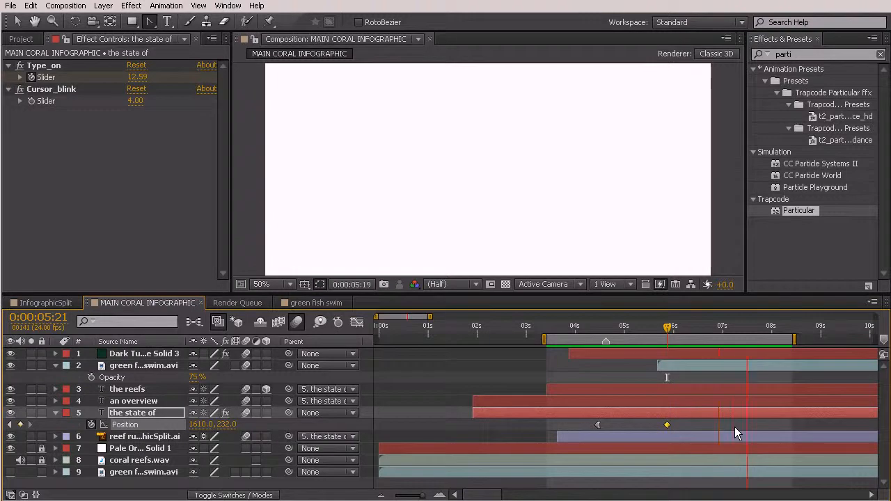
key("space")
left_click_drag(574, 328, 602, 386)
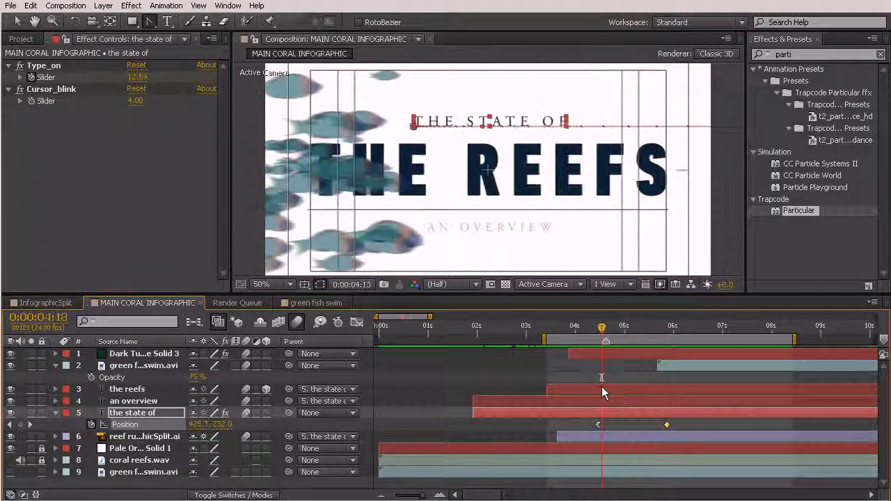
left_click_drag(601, 339, 692, 352)
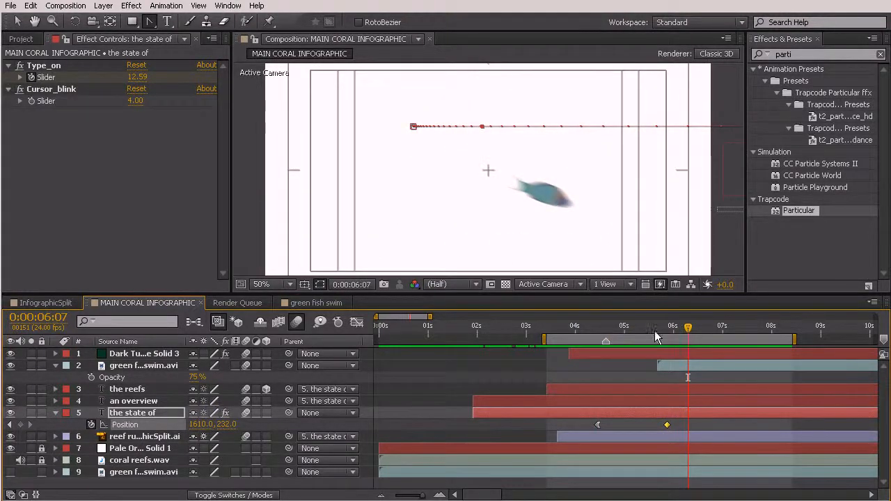
left_click_drag(630, 325, 721, 367)
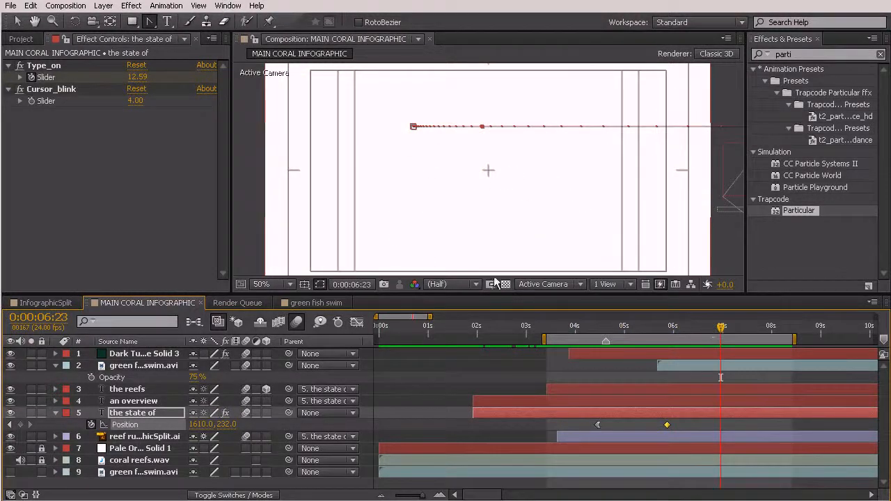